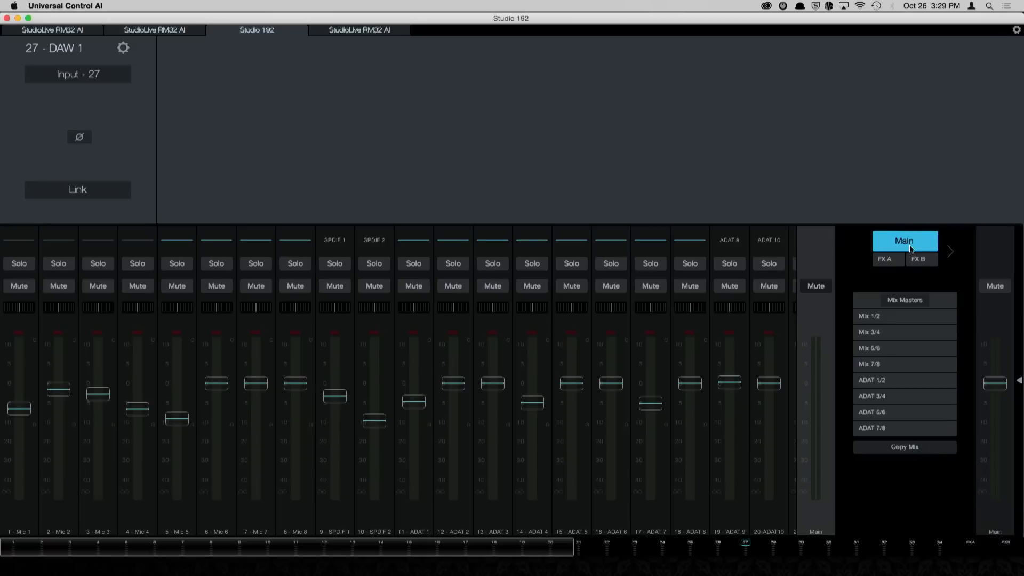
Step: Lower the FX A reverb and FX B delay return faders to minimum in the main mix
{"action": "left_click_drag", "start_coordinate": [467, 551], "coordinate": [798, 543]}
{"action": "left_click_drag", "start_coordinate": [614, 550], "coordinate": [761, 545]}
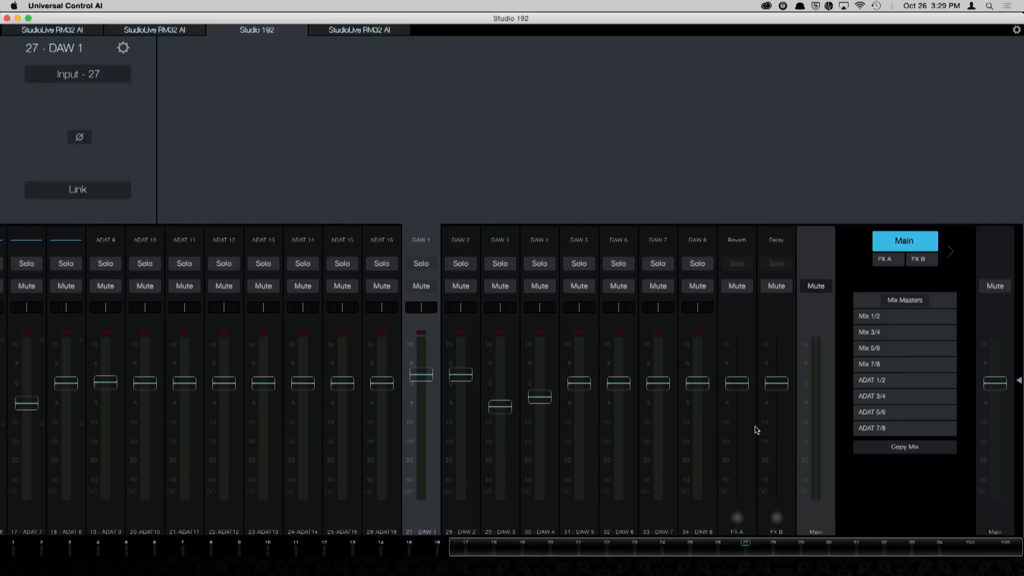
{"action": "left_click_drag", "start_coordinate": [740, 385], "coordinate": [738, 410]}
{"action": "left_click_drag", "start_coordinate": [781, 377], "coordinate": [778, 433]}
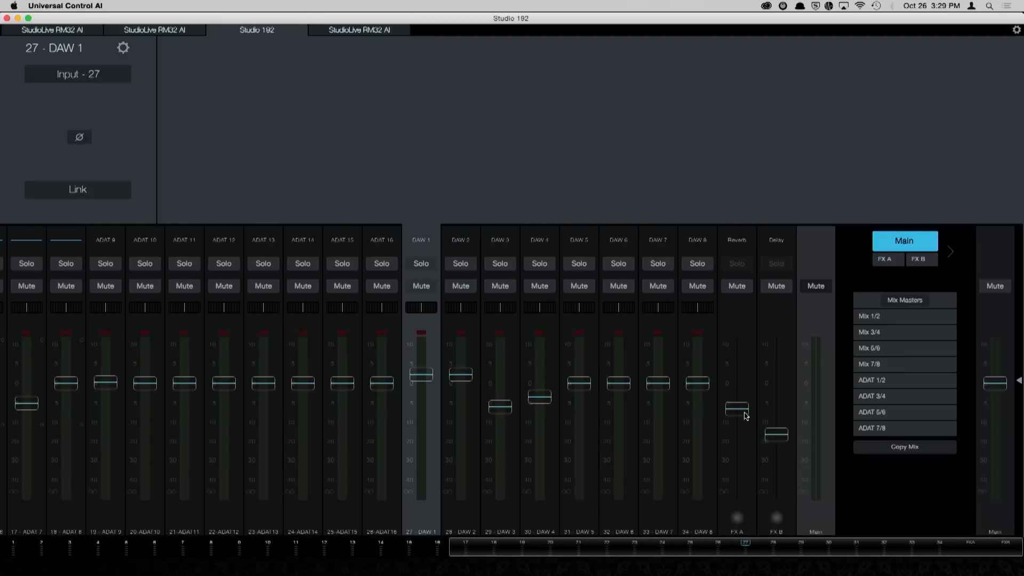
{"action": "left_click_drag", "start_coordinate": [740, 412], "coordinate": [747, 502]}
{"action": "left_click_drag", "start_coordinate": [777, 434], "coordinate": [777, 493]}
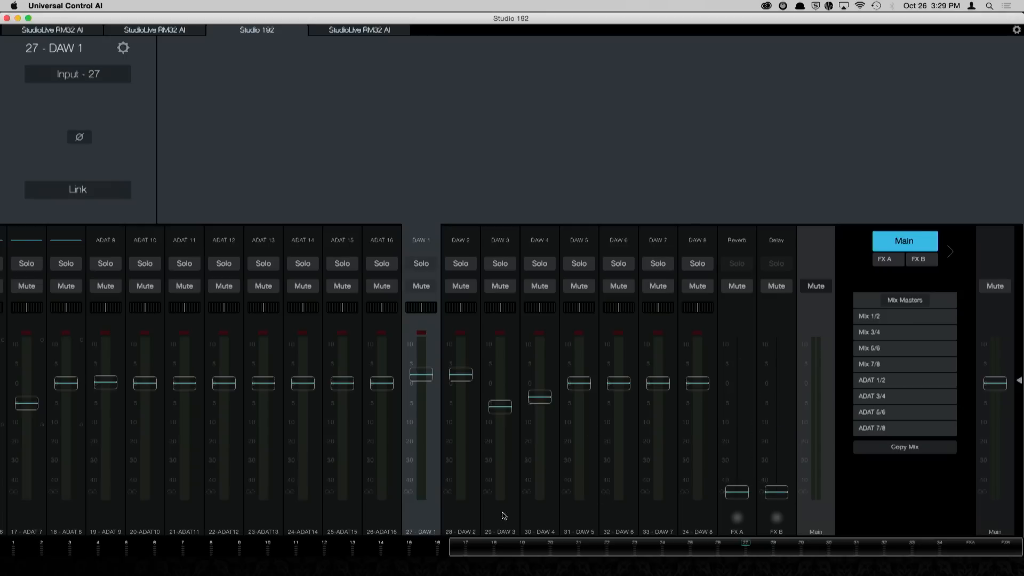
Step: Go through the DAW return channels up to DAW 7 and examine their channel settings
{"action": "left_click", "coordinate": [464, 522]}
{"action": "left_click", "coordinate": [515, 519]}
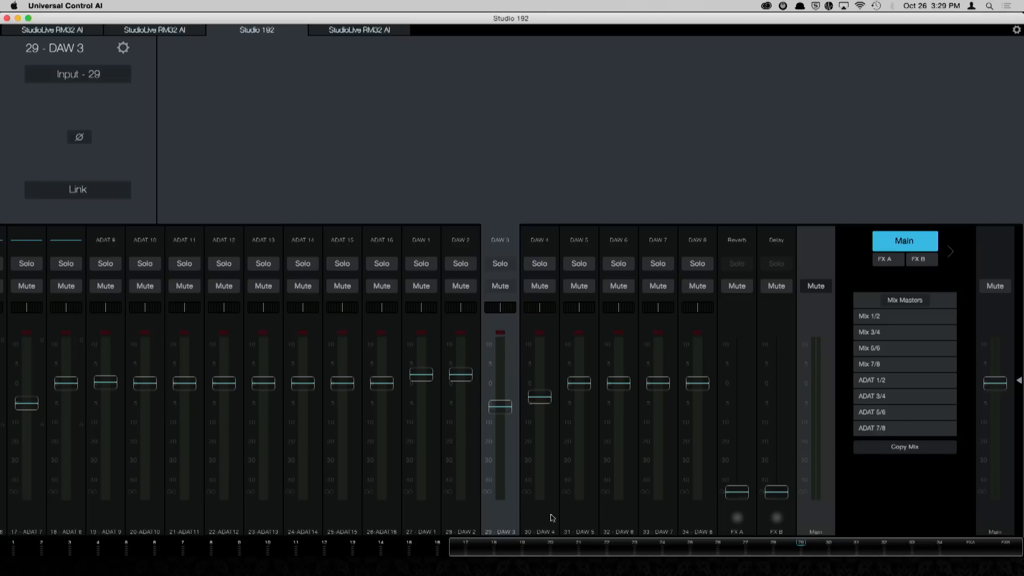
{"action": "left_click", "coordinate": [548, 515]}
{"action": "left_click", "coordinate": [587, 513]}
{"action": "left_click", "coordinate": [620, 513]}
{"action": "left_click", "coordinate": [656, 513]}
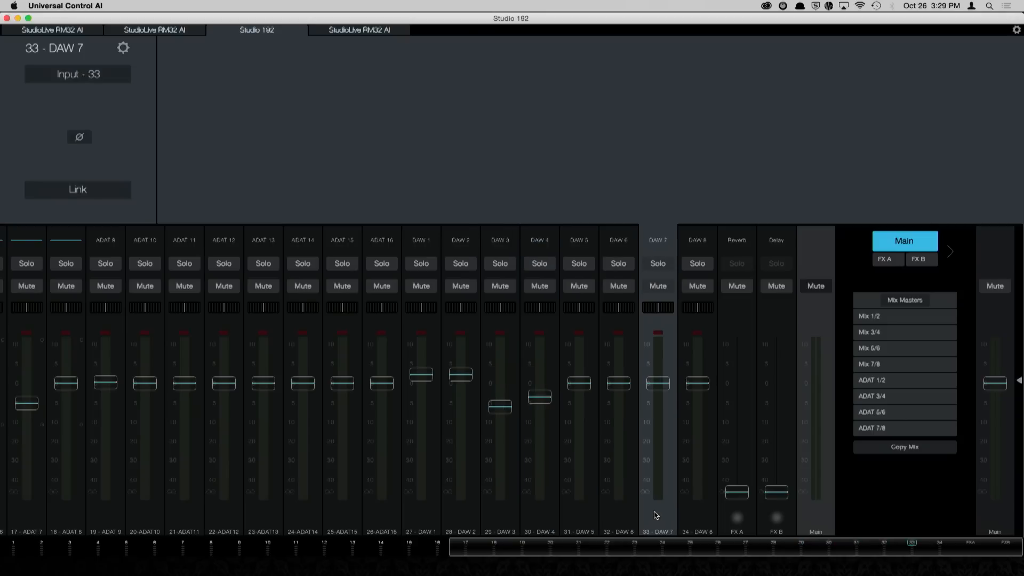
{"action": "left_click", "coordinate": [425, 525]}
{"action": "left_click", "coordinate": [471, 517]}
{"action": "left_click", "coordinate": [497, 518]}
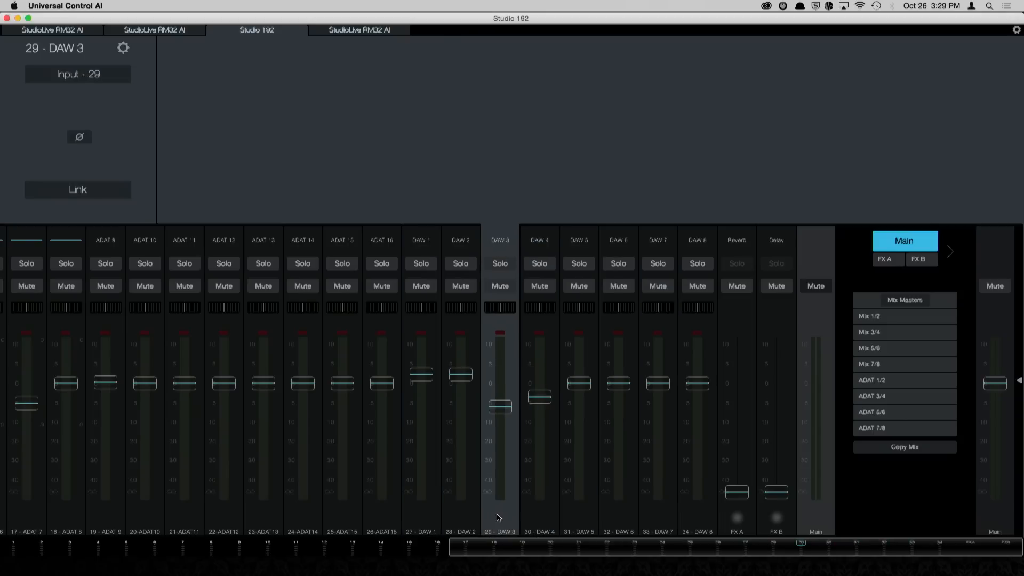
Step: Link DAW 1 and DAW 2 as a stereo pair and lower the linked fader to about 0 dB
{"action": "left_click", "coordinate": [429, 520]}
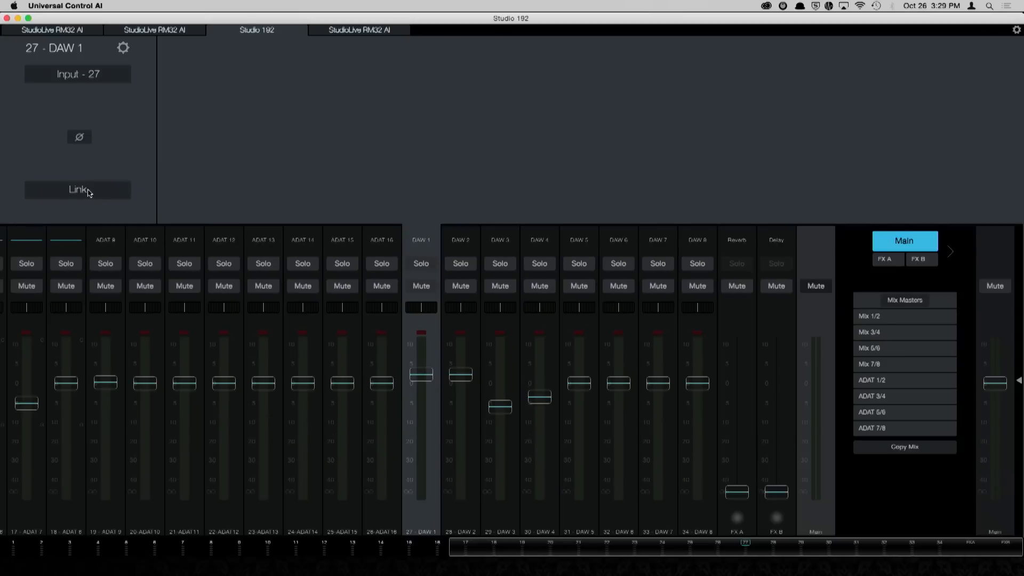
{"action": "left_click", "coordinate": [78, 190]}
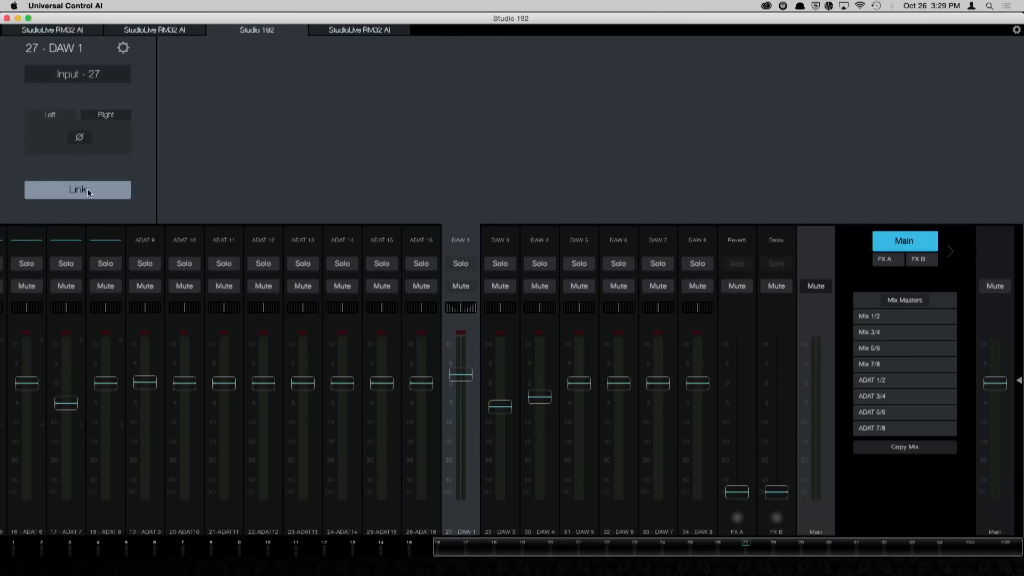
{"action": "mouse_move", "coordinate": [460, 376]}
{"action": "left_mouse_down"}
{"action": "mouse_move", "coordinate": [469, 419]}
{"action": "mouse_move", "coordinate": [472, 386]}
{"action": "left_mouse_up"}
Step: In Mix 1/2, lower Mic 8, SPDIF 1 and ADAT 6, set SPDIF 2 to about -13 dB and ADAT 5 to about -6 dB
{"action": "left_click", "coordinate": [64, 549]}
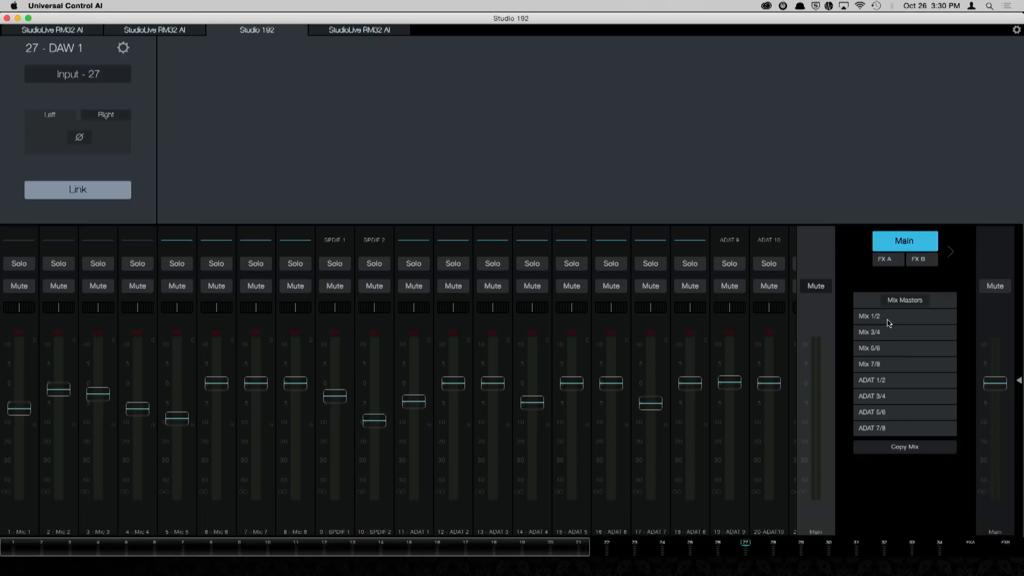
{"action": "left_click", "coordinate": [888, 319]}
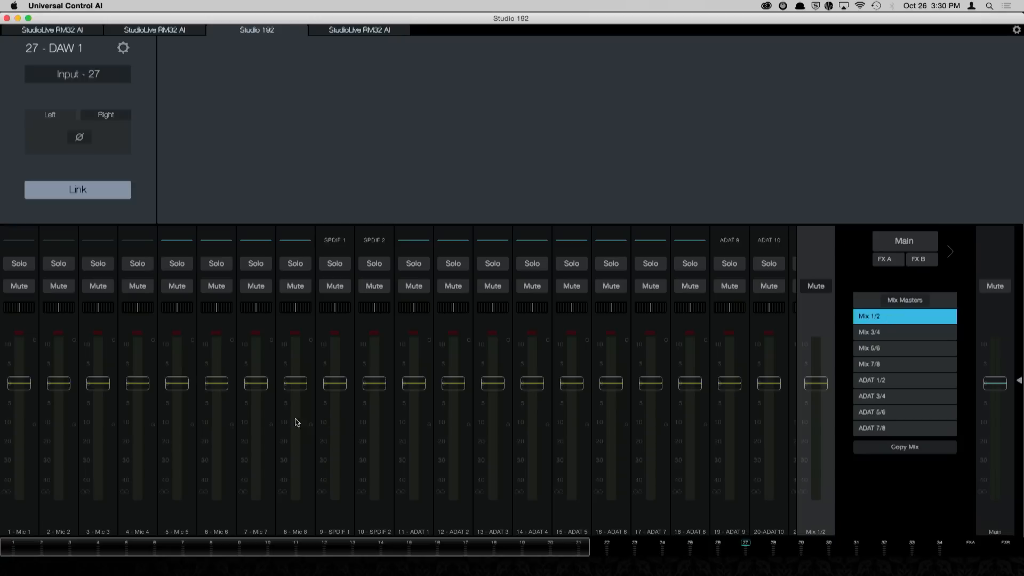
{"action": "left_click_drag", "start_coordinate": [294, 390], "coordinate": [405, 430]}
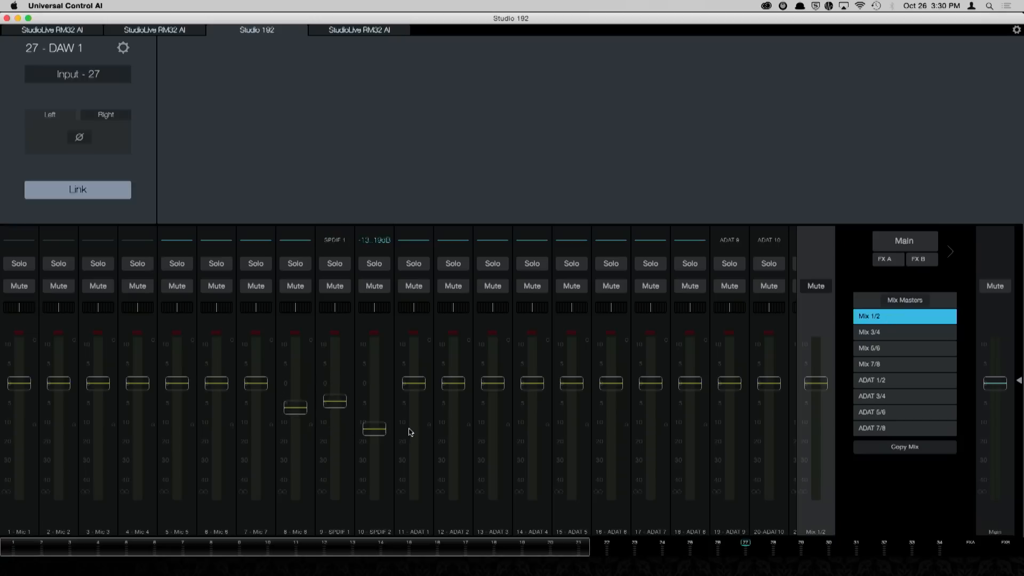
{"action": "left_click_drag", "start_coordinate": [611, 388], "coordinate": [616, 415]}
{"action": "left_click_drag", "start_coordinate": [572, 384], "coordinate": [573, 407]}
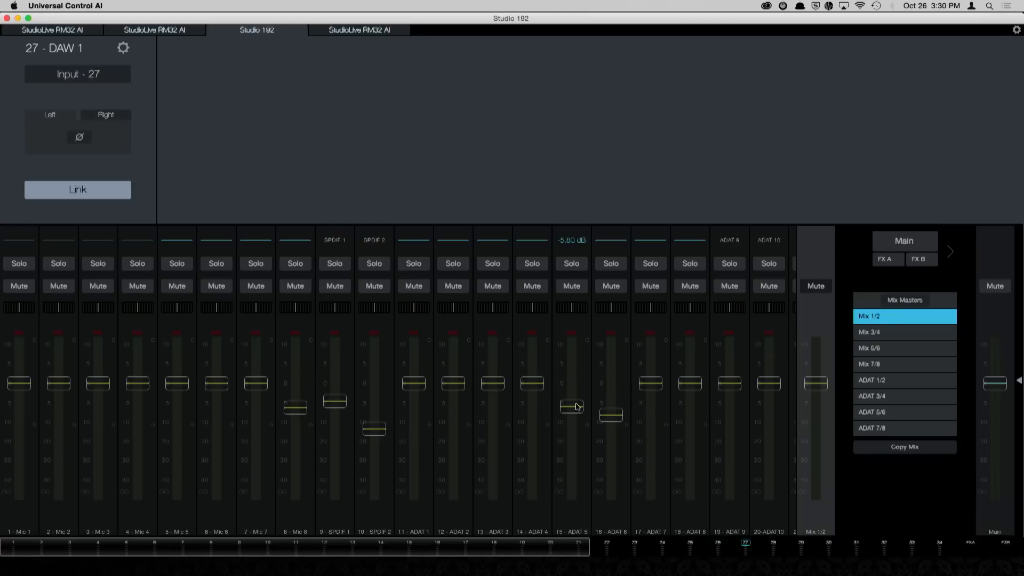
Step: In Mix 3/4, lower the ADAT 7 and ADAT 5 faders and bring ADAT 3 down to about -31 dB
{"action": "left_click", "coordinate": [894, 332]}
{"action": "left_click_drag", "start_coordinate": [651, 383], "coordinate": [651, 424]}
{"action": "left_click_drag", "start_coordinate": [573, 387], "coordinate": [572, 443]}
{"action": "left_click_drag", "start_coordinate": [493, 383], "coordinate": [493, 463]}
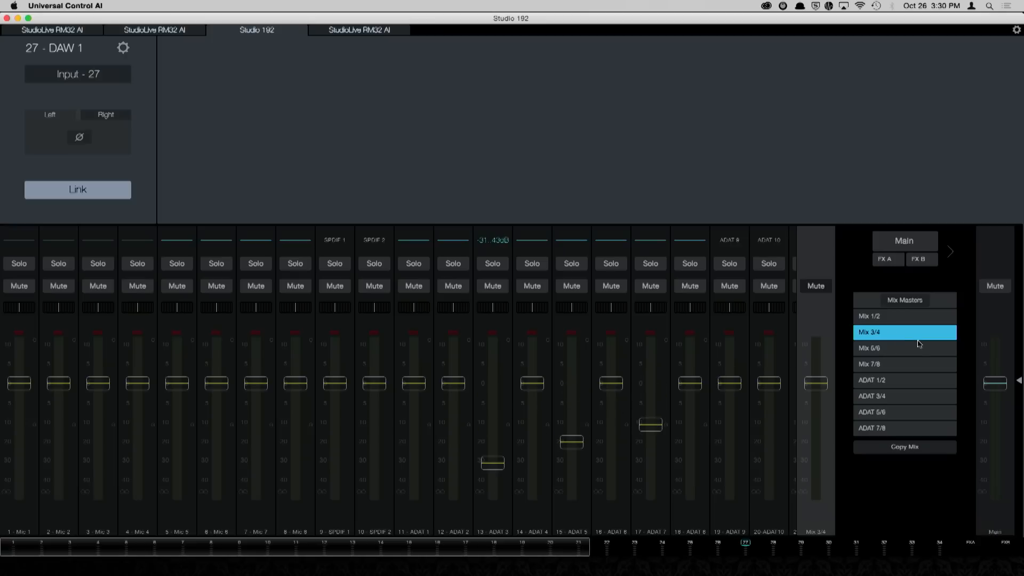
Step: Compare the fader positions of Mix 1/2 and Mix 3/4, including the DAW and FX channels in Mix 1/2
{"action": "left_click", "coordinate": [901, 321]}
{"action": "left_click", "coordinate": [903, 330]}
{"action": "left_click", "coordinate": [902, 320]}
{"action": "left_click", "coordinate": [901, 332]}
{"action": "left_click", "coordinate": [905, 320]}
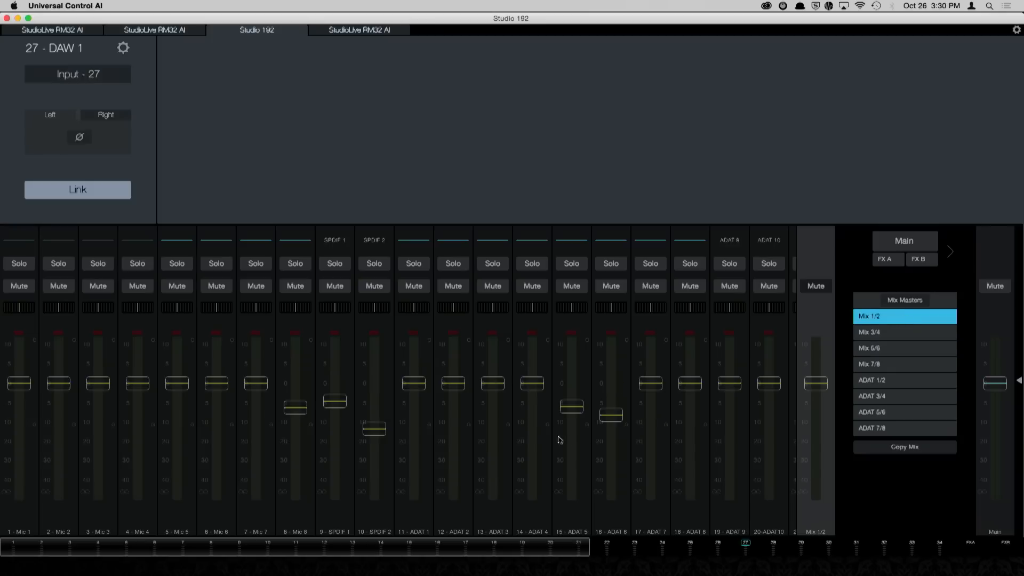
{"action": "left_click_drag", "start_coordinate": [581, 552], "coordinate": [1008, 544]}
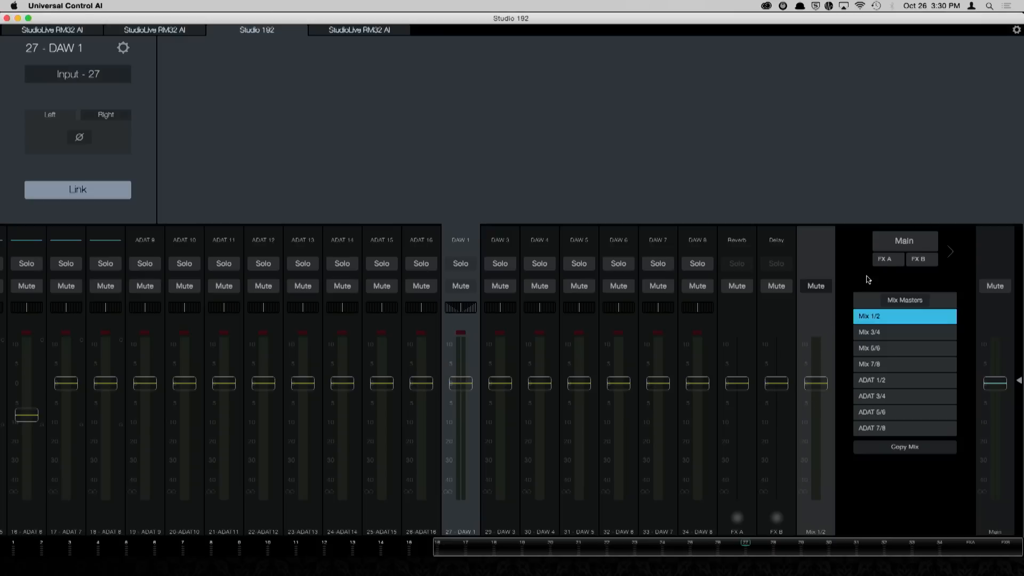
Step: In the main mix, select the ADAT 8 channel and lower ADAT 9 and ADAT 10 to about -10 dB and ADAT 14 to about -6 dB
{"action": "left_click", "coordinate": [899, 242]}
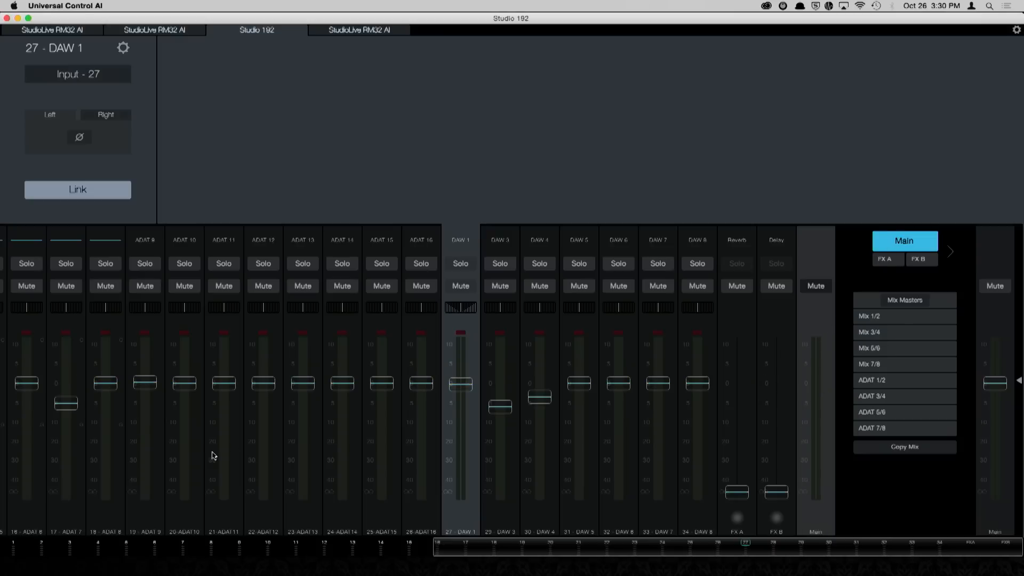
{"action": "left_click", "coordinate": [106, 245]}
{"action": "left_click_drag", "start_coordinate": [178, 397], "coordinate": [180, 436]}
{"action": "left_click_drag", "start_coordinate": [140, 394], "coordinate": [143, 436]}
{"action": "left_click_drag", "start_coordinate": [338, 395], "coordinate": [320, 421]}
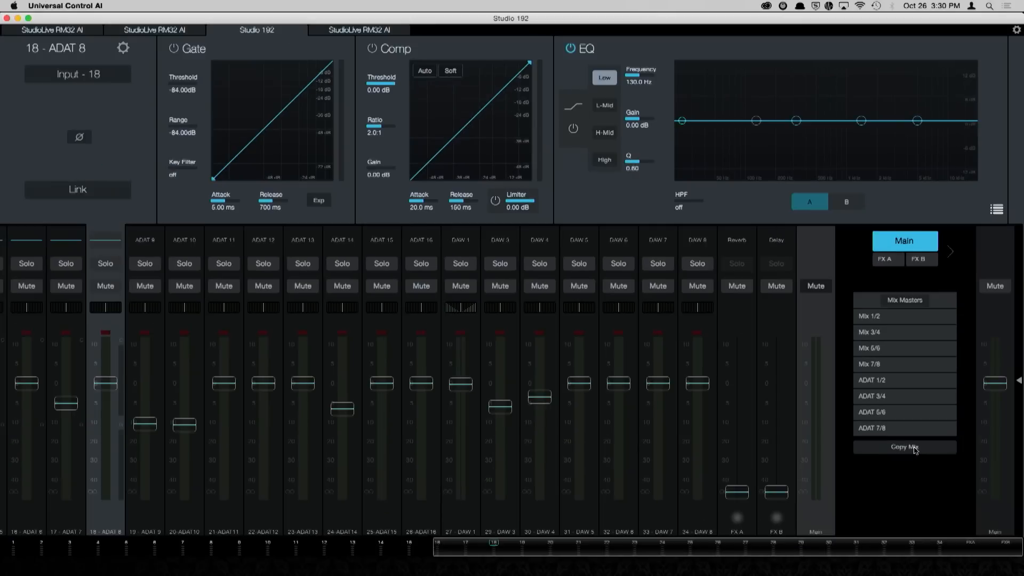
Step: Copy the main mix and paste it to Mix 1/2, Mix 3/4, Mix 7/8, ADAT 5/6 and ADAT 7/8
{"action": "left_click", "coordinate": [915, 450]}
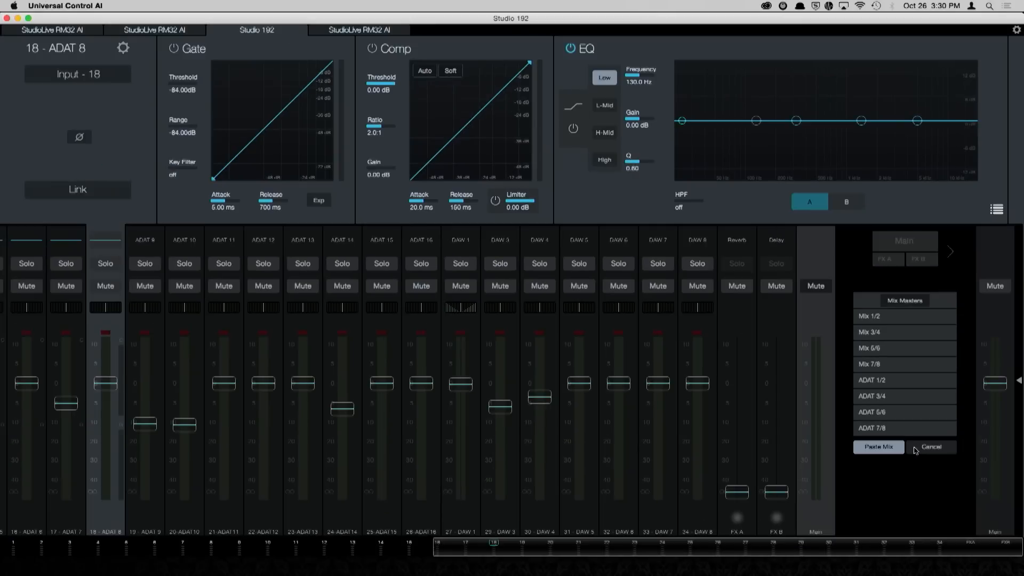
{"action": "left_click", "coordinate": [892, 333]}
{"action": "left_click", "coordinate": [893, 365]}
{"action": "left_click", "coordinate": [901, 410]}
{"action": "left_click", "coordinate": [898, 427]}
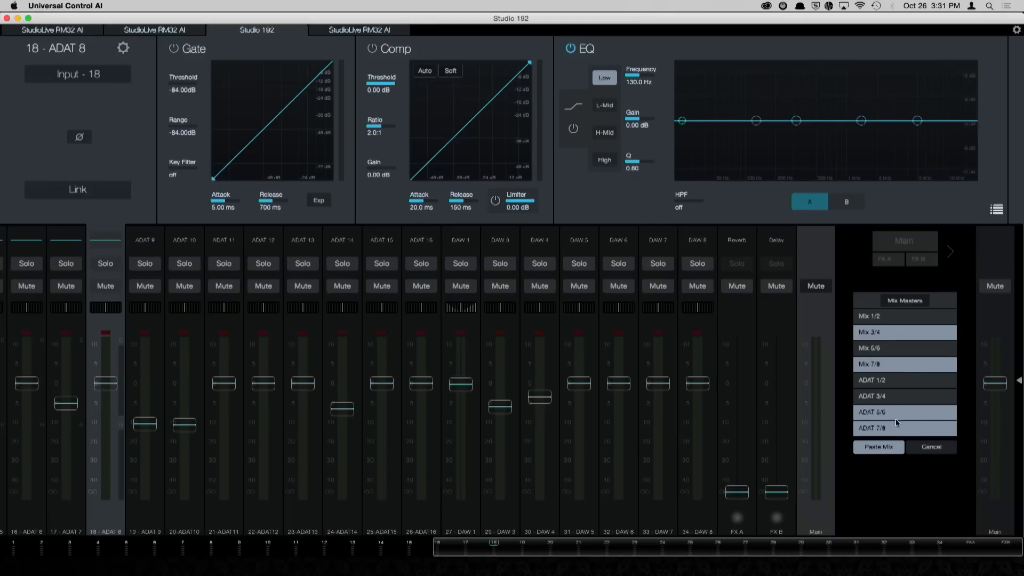
{"action": "left_click", "coordinate": [892, 320]}
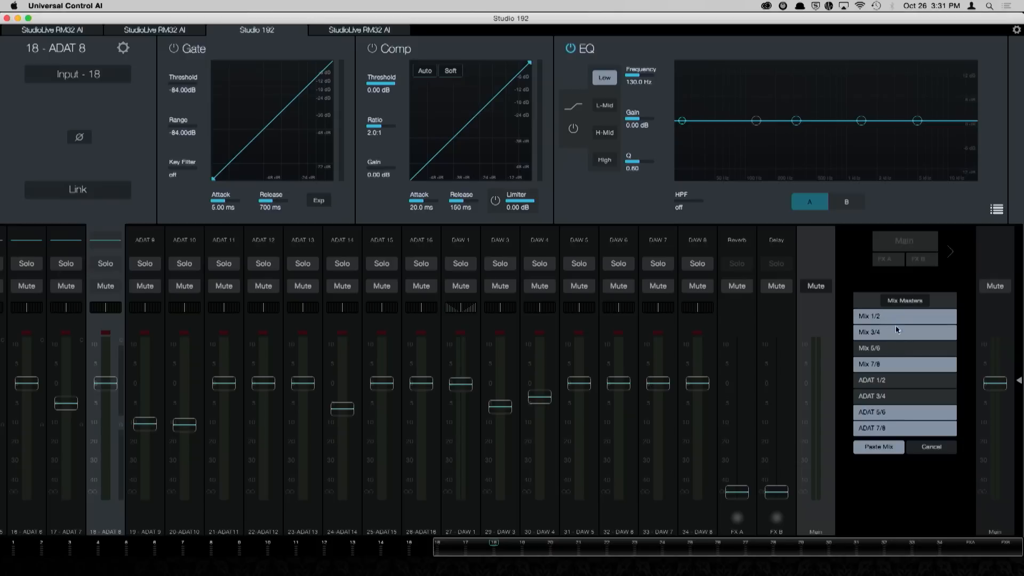
{"action": "left_click", "coordinate": [871, 448]}
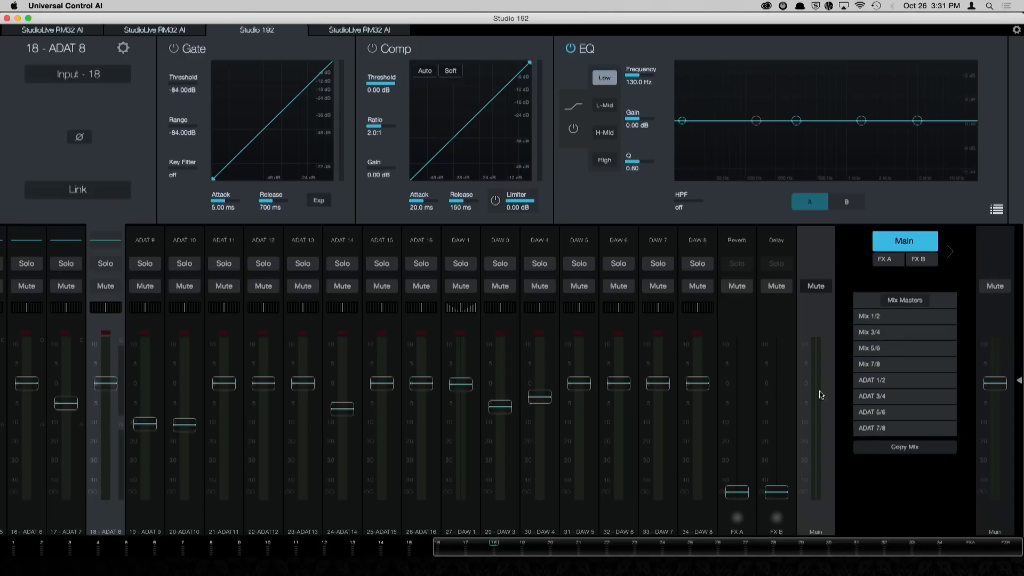
Step: Check the pasted fader levels across Mix 1/2, Mix 3/4 and Mix 5/6, including the first input channels
{"action": "left_click", "coordinate": [885, 320]}
{"action": "left_click", "coordinate": [889, 333]}
{"action": "left_click", "coordinate": [890, 349]}
{"action": "left_click", "coordinate": [889, 336]}
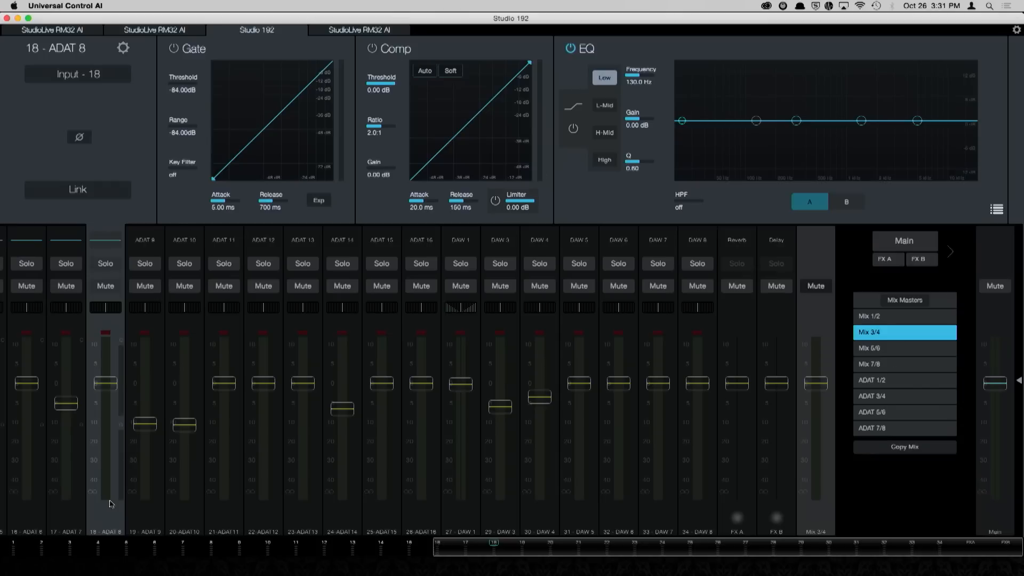
{"action": "left_click", "coordinate": [61, 549]}
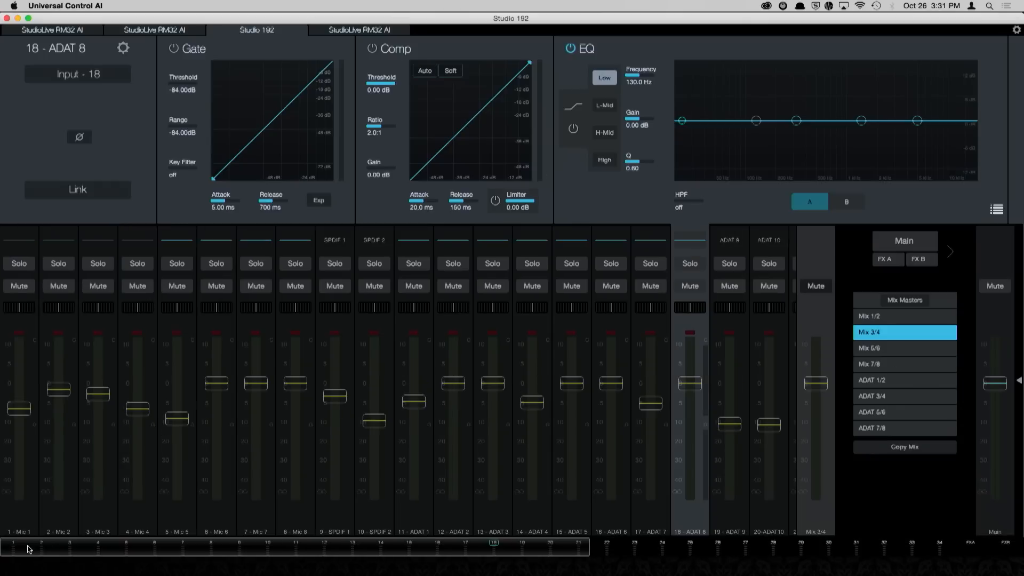
Step: Inspect the Mic 1 and Mic 4 channel settings and set the Mic 1 preamp gain to 43 dB
{"action": "left_click", "coordinate": [17, 240]}
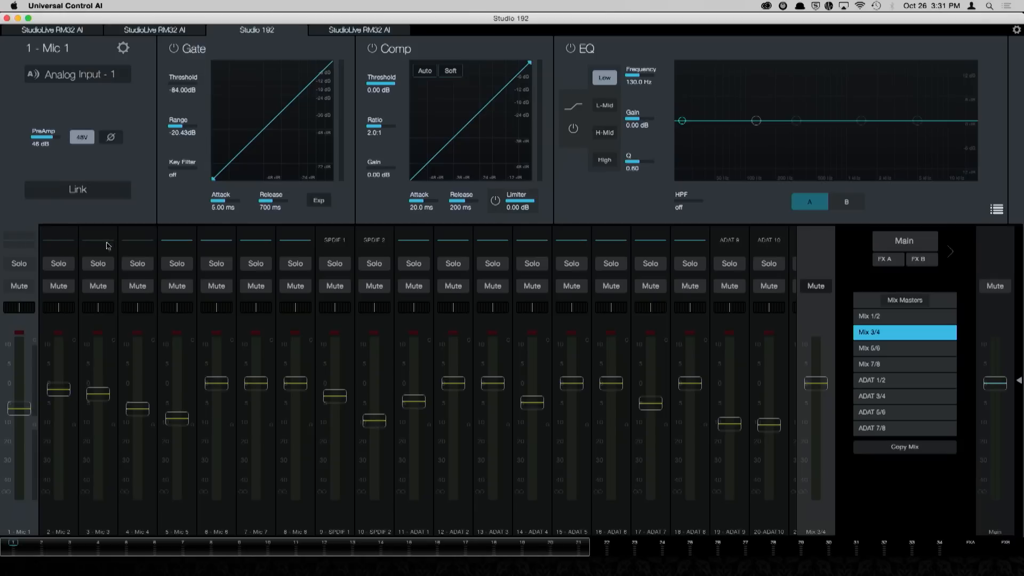
{"action": "left_click", "coordinate": [139, 242]}
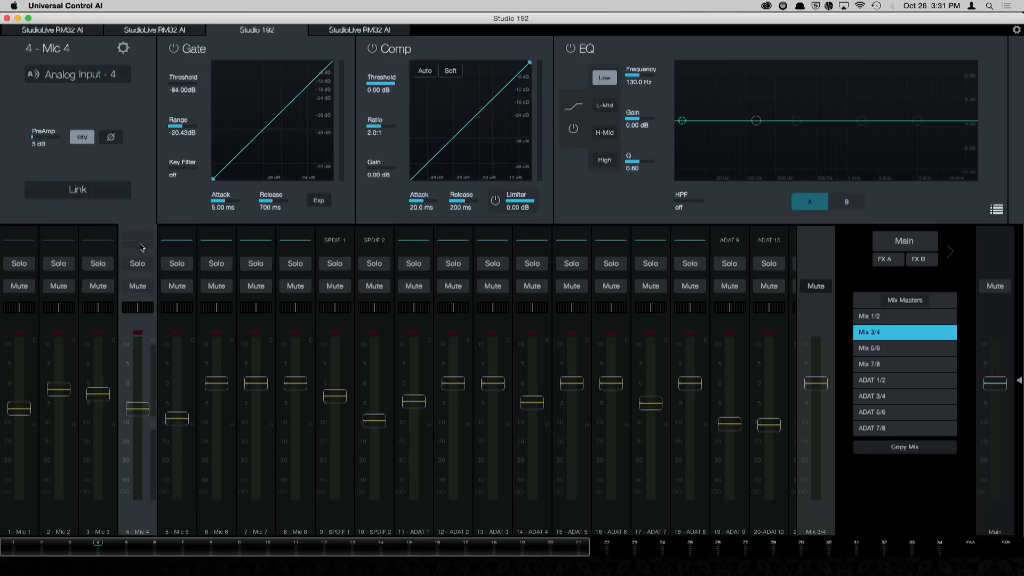
{"action": "left_click", "coordinate": [19, 246]}
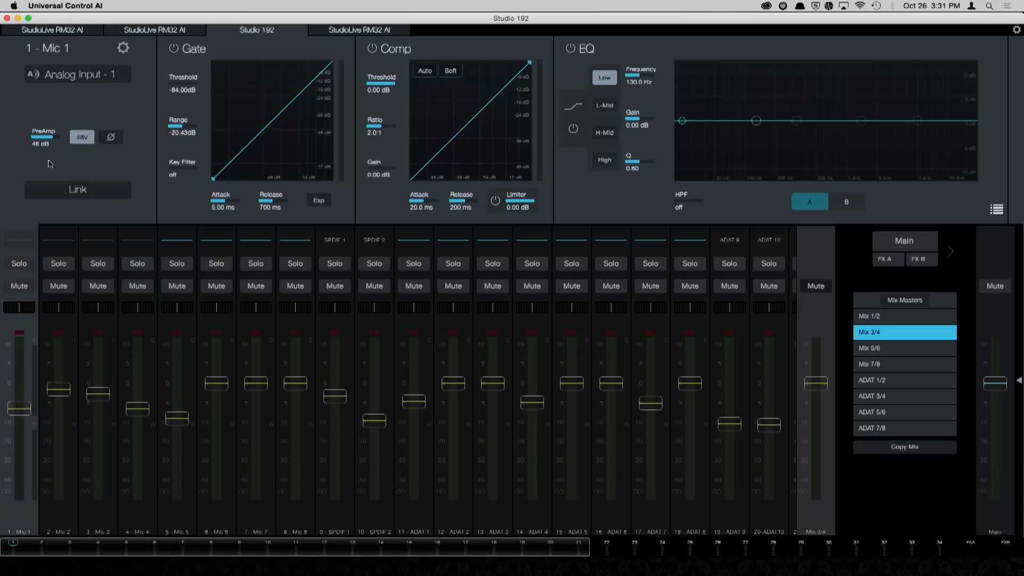
{"action": "left_click_drag", "start_coordinate": [46, 137], "coordinate": [49, 168]}
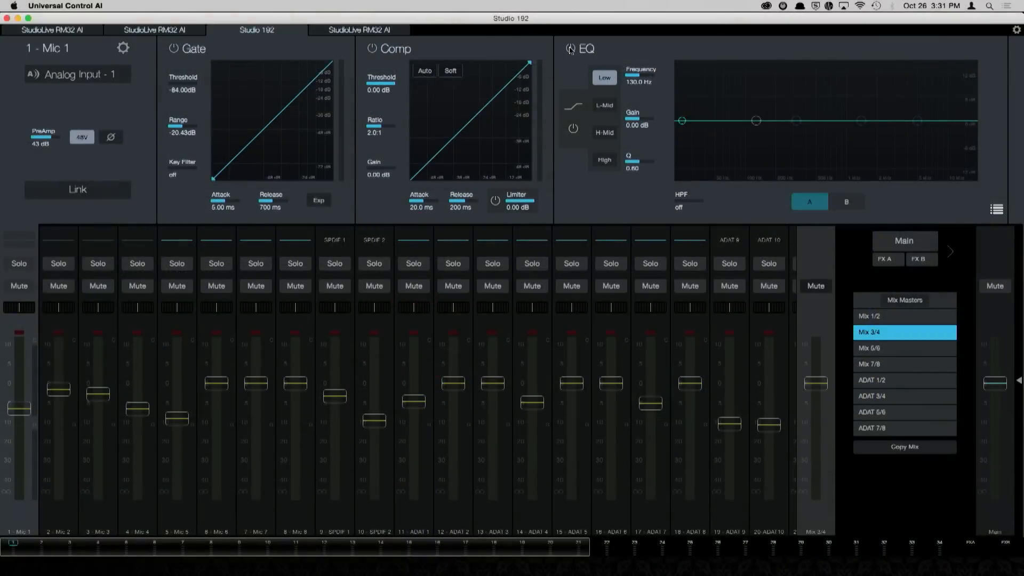
Step: Enable the Mic 1 EQ, cut the low band about 5 dB near 107 Hz, boost both mid bands, cut the highs, and show Mix 1/2
{"action": "left_click", "coordinate": [570, 50]}
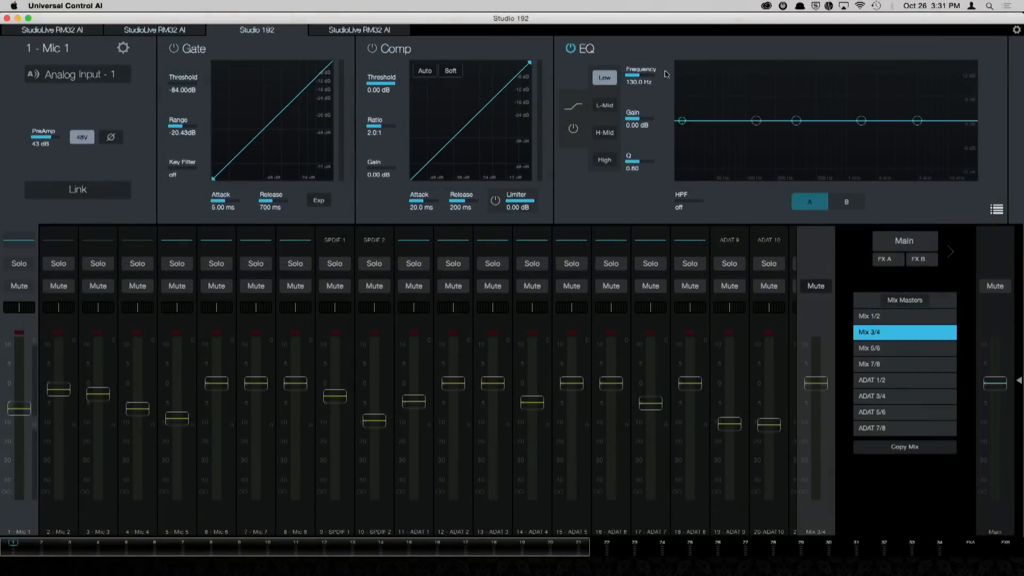
{"action": "left_click_drag", "start_coordinate": [796, 121], "coordinate": [808, 94]}
{"action": "left_click_drag", "start_coordinate": [755, 121], "coordinate": [747, 141]}
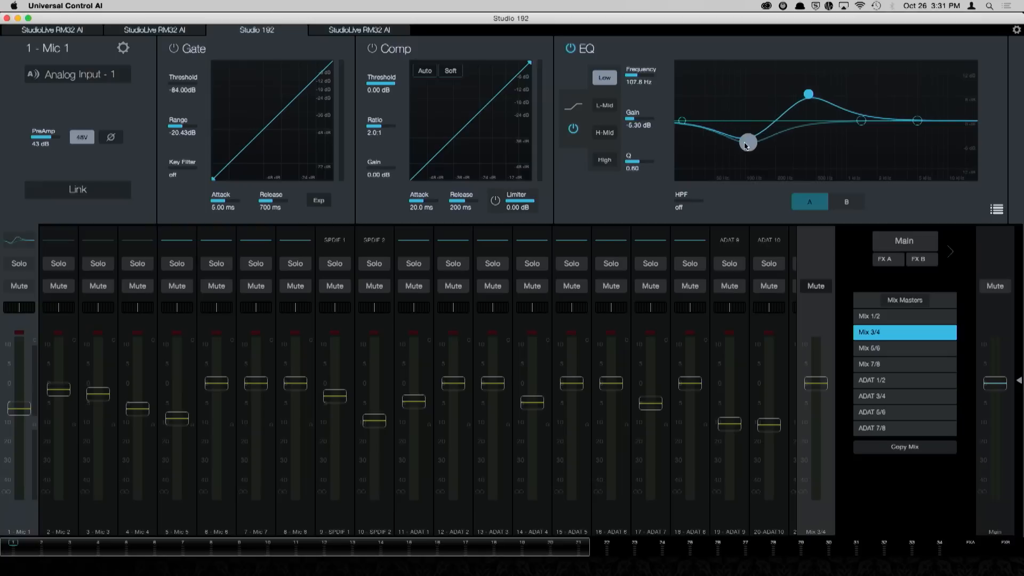
{"action": "left_click_drag", "start_coordinate": [861, 121], "coordinate": [930, 140]}
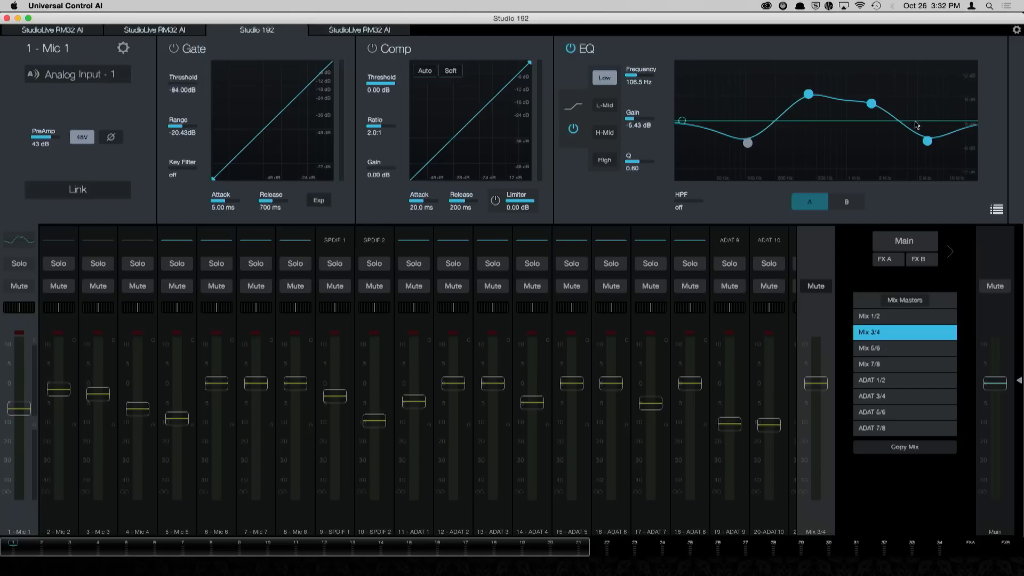
{"action": "left_click", "coordinate": [897, 318]}
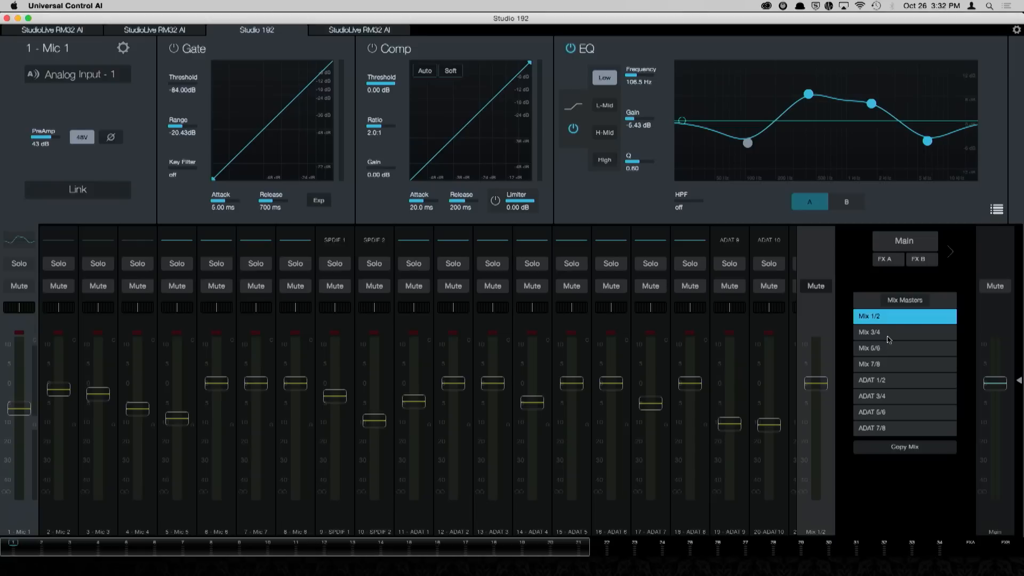
Step: Open the FX A editor, audition the Small Room, Bright Hall, Large Hall and Ambience reverbs, and set the type to Bright Room
{"action": "left_click", "coordinate": [888, 261]}
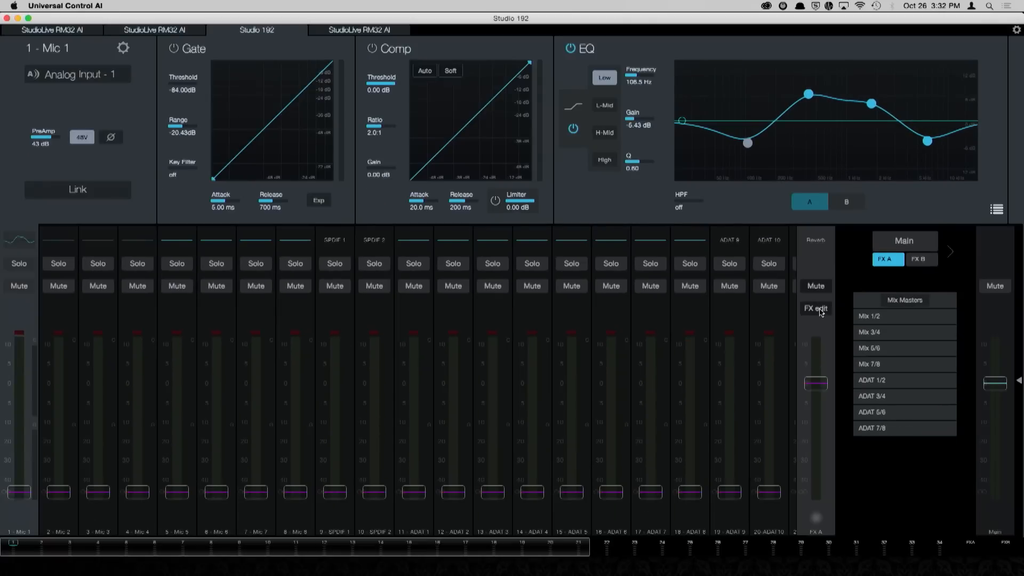
{"action": "left_click", "coordinate": [821, 313]}
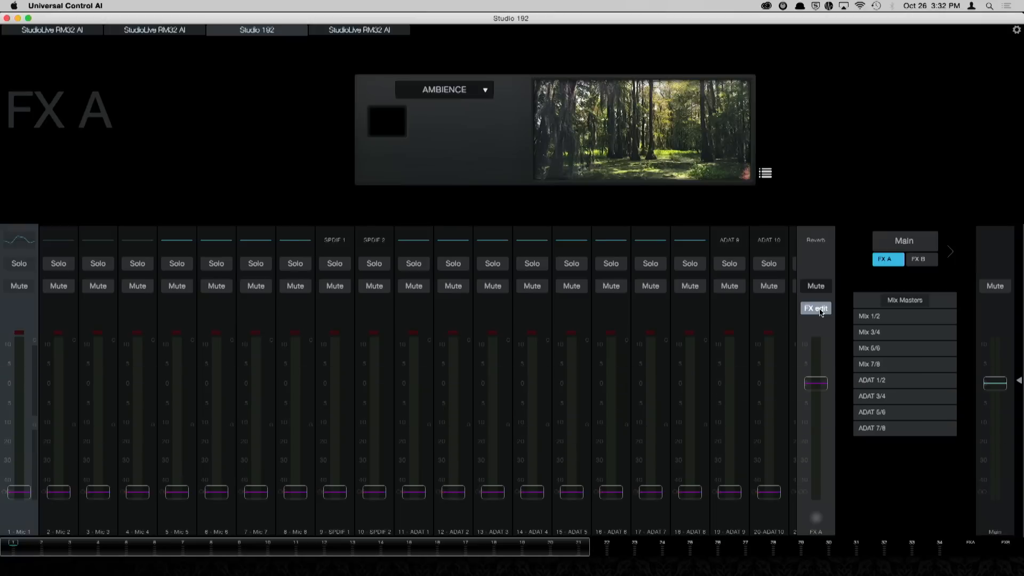
{"action": "left_click", "coordinate": [472, 98]}
{"action": "left_click", "coordinate": [463, 116]}
{"action": "left_click", "coordinate": [459, 90]}
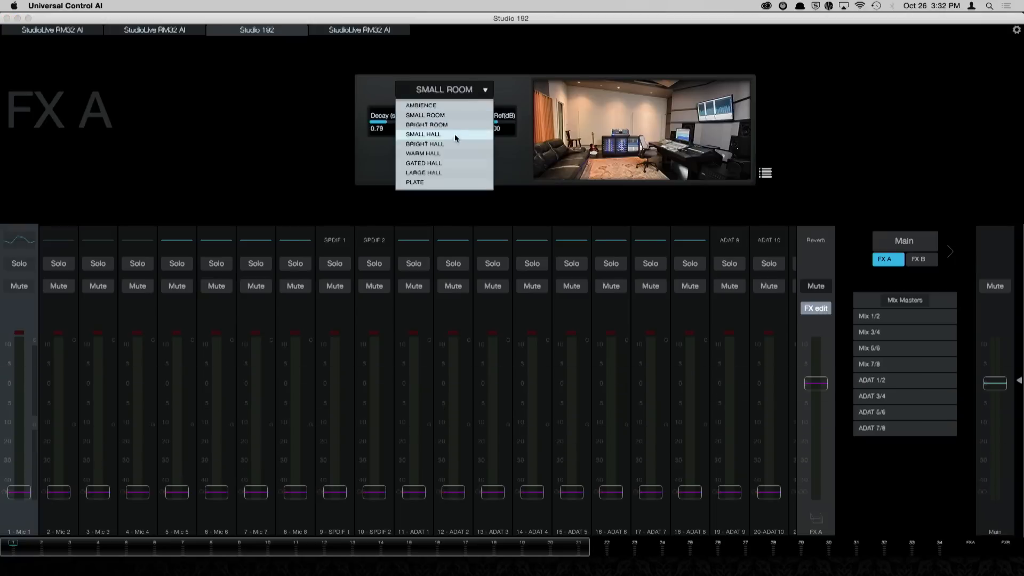
{"action": "left_click", "coordinate": [456, 142]}
{"action": "left_click", "coordinate": [463, 90]}
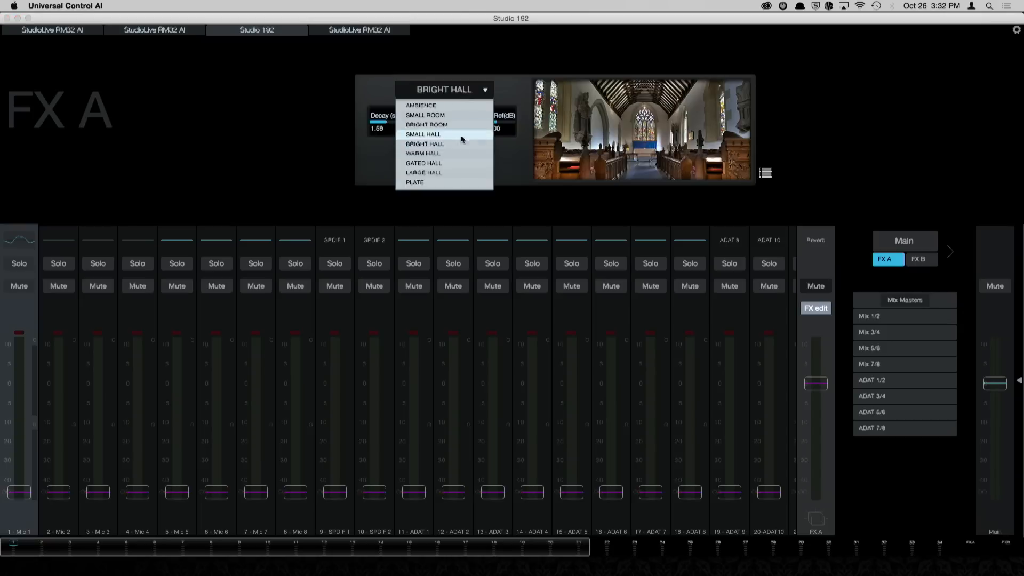
{"action": "left_click", "coordinate": [460, 172]}
{"action": "left_click", "coordinate": [484, 90]}
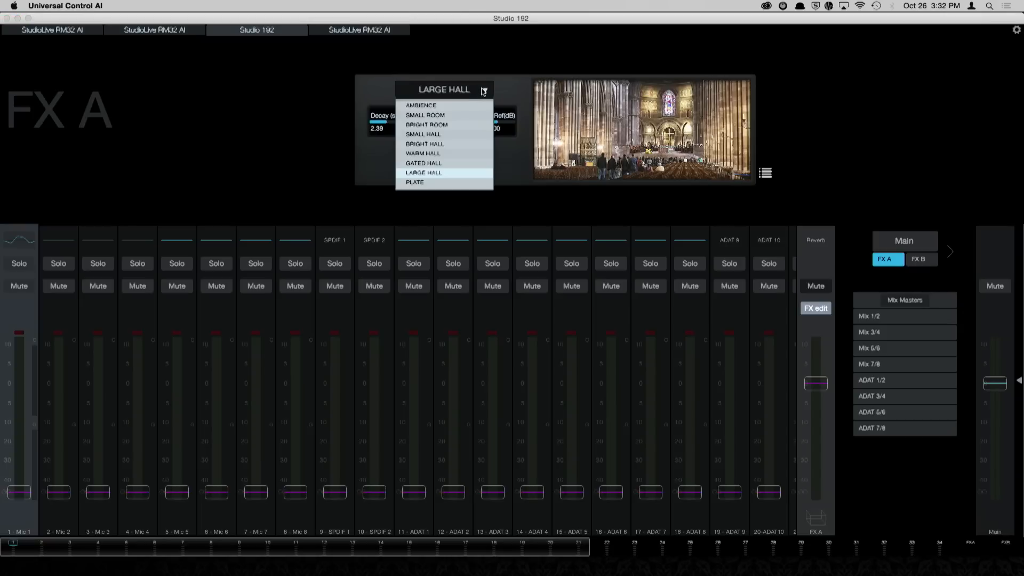
{"action": "left_click", "coordinate": [465, 106]}
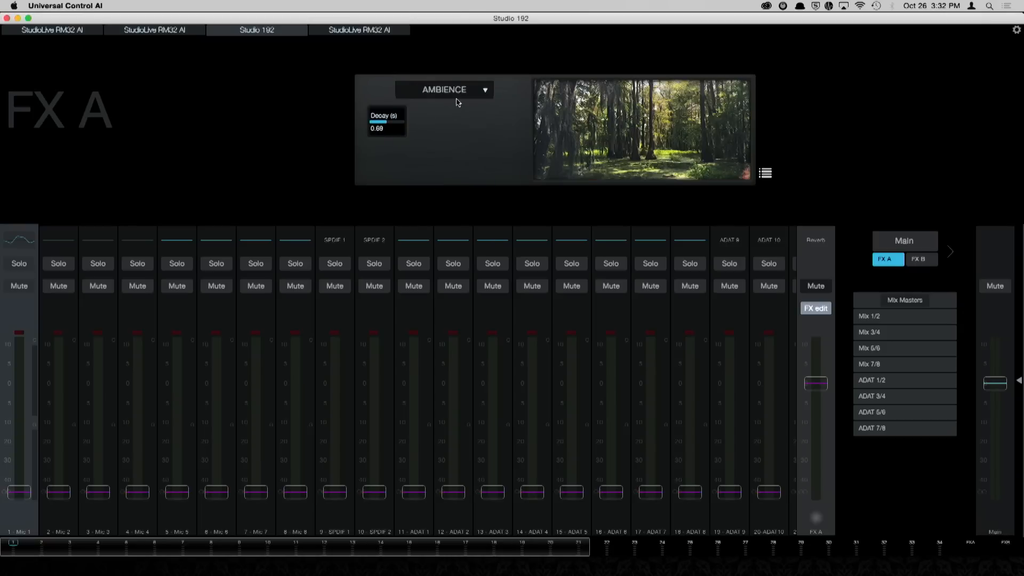
{"action": "left_click", "coordinate": [458, 92]}
{"action": "left_click", "coordinate": [455, 126]}
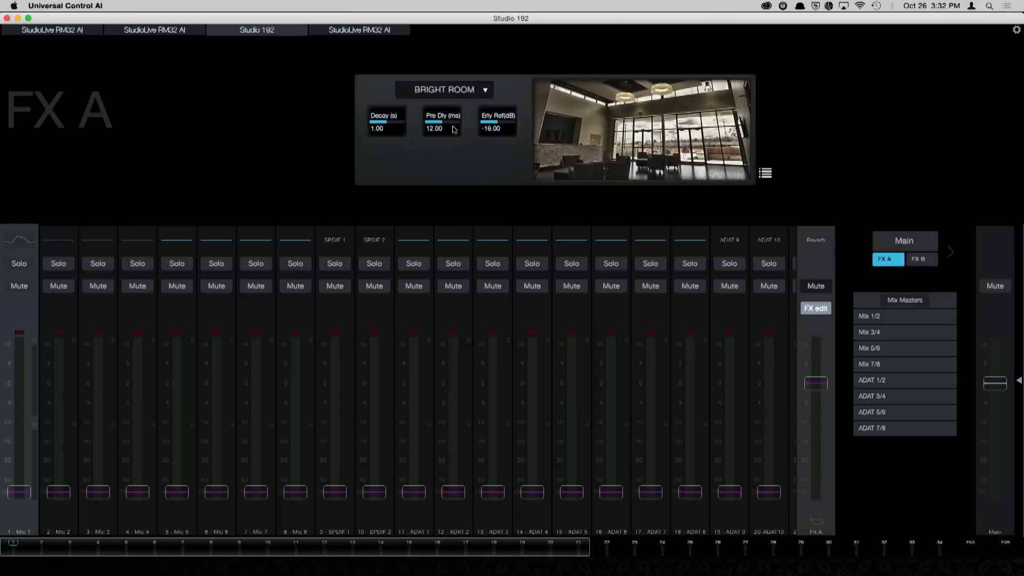
Step: On FX B, try the Stereo, Filter and Ping Pong delays, return to Mono Delay and tap in a time of about 331 ms
{"action": "left_click", "coordinate": [929, 263]}
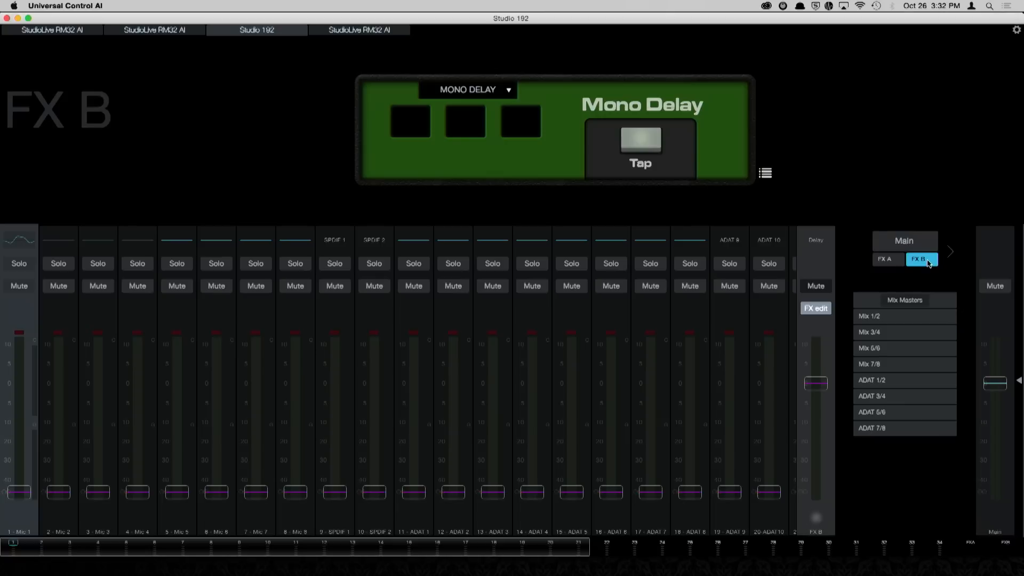
{"action": "left_click", "coordinate": [448, 91]}
{"action": "left_click", "coordinate": [463, 126]}
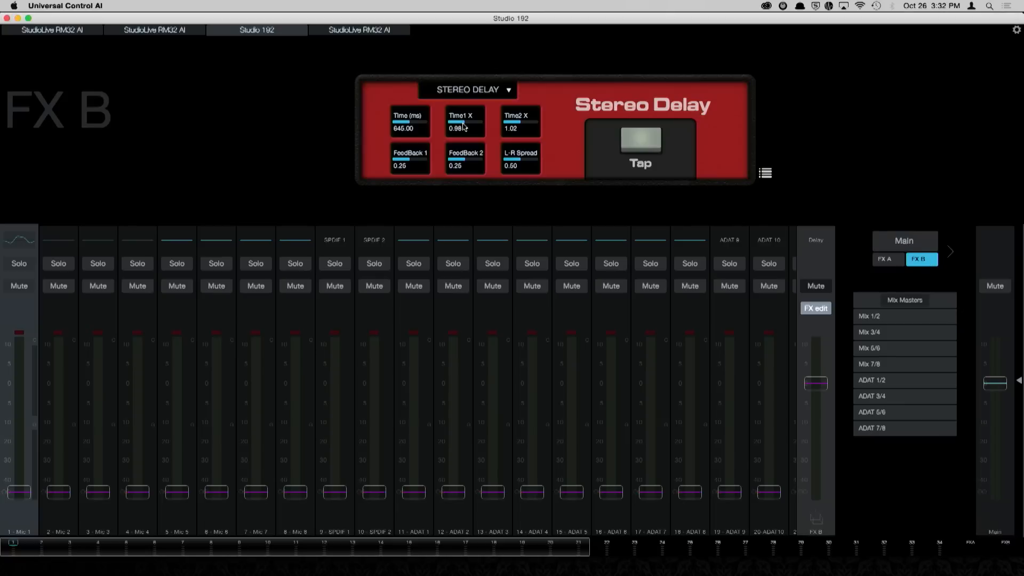
{"action": "left_click", "coordinate": [476, 93]}
{"action": "left_click", "coordinate": [477, 114]}
{"action": "left_click", "coordinate": [483, 89]}
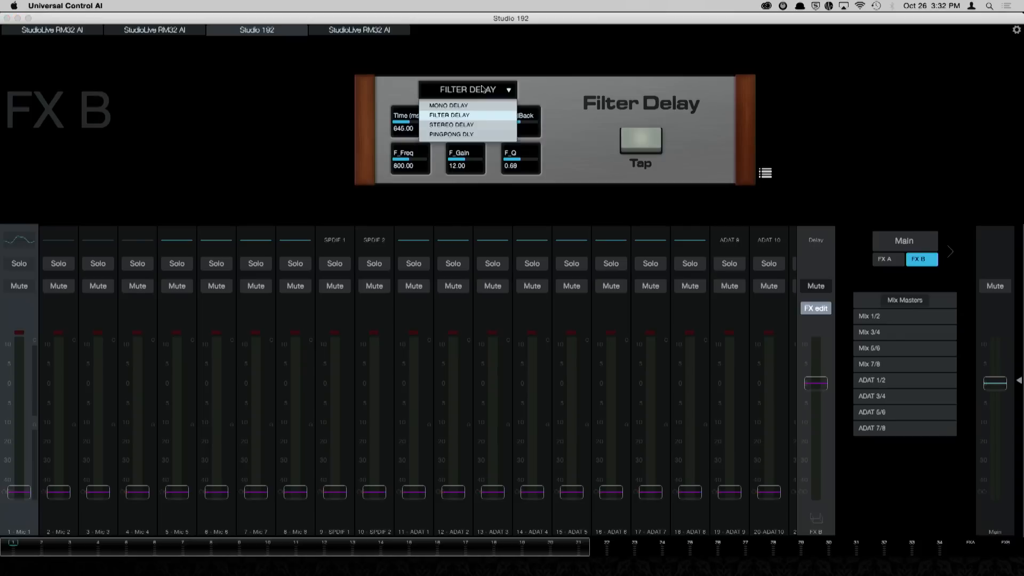
{"action": "left_click", "coordinate": [486, 134]}
{"action": "left_click", "coordinate": [473, 91]}
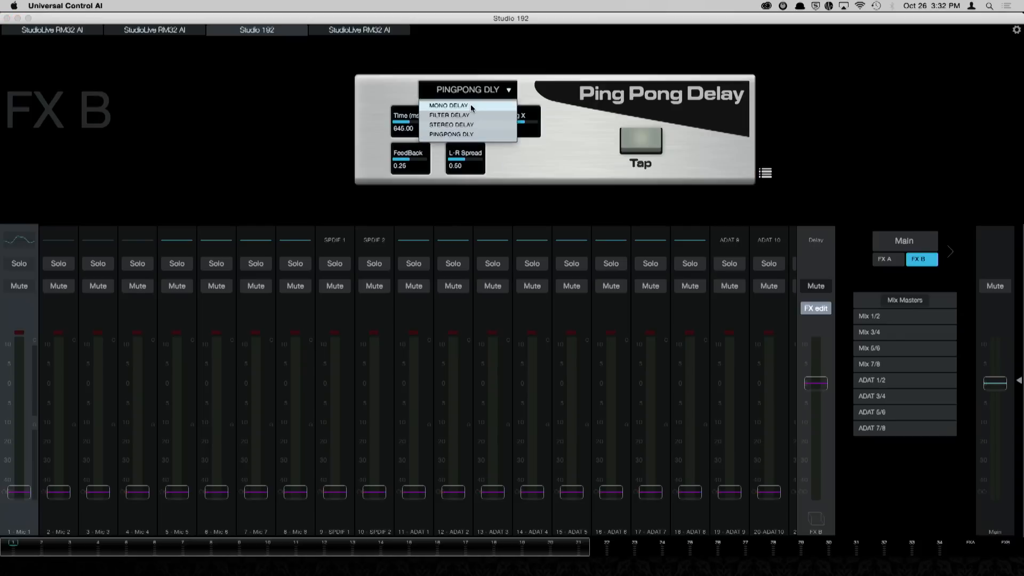
{"action": "left_click", "coordinate": [471, 106]}
{"action": "left_click", "coordinate": [635, 139]}
{"action": "left_click", "coordinate": [635, 139]}
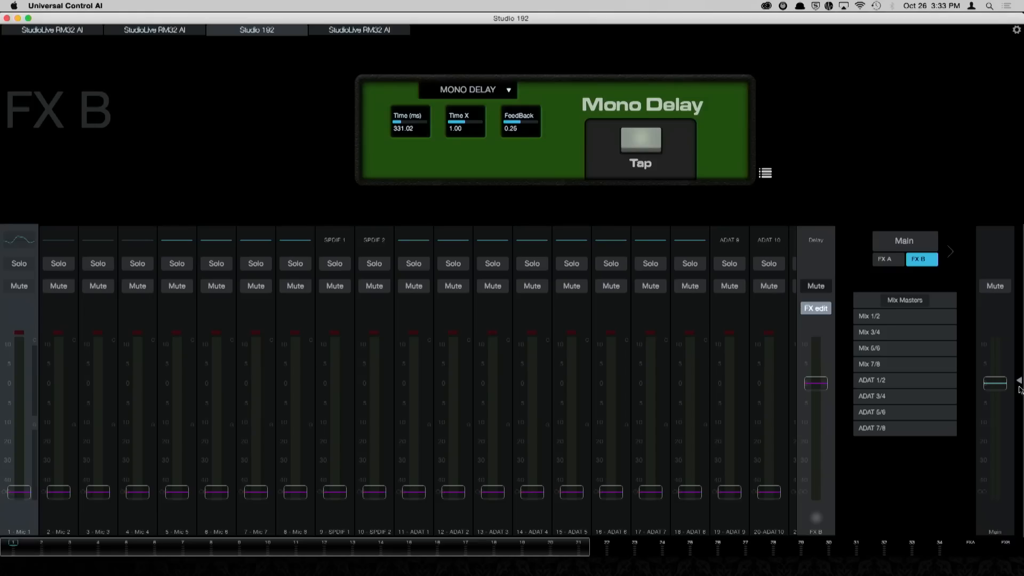
Step: Reveal the quick-access controls, tap the FX B delay time to 347 ms, and toggle the FX B mute on and off
{"action": "left_click", "coordinate": [1018, 383]}
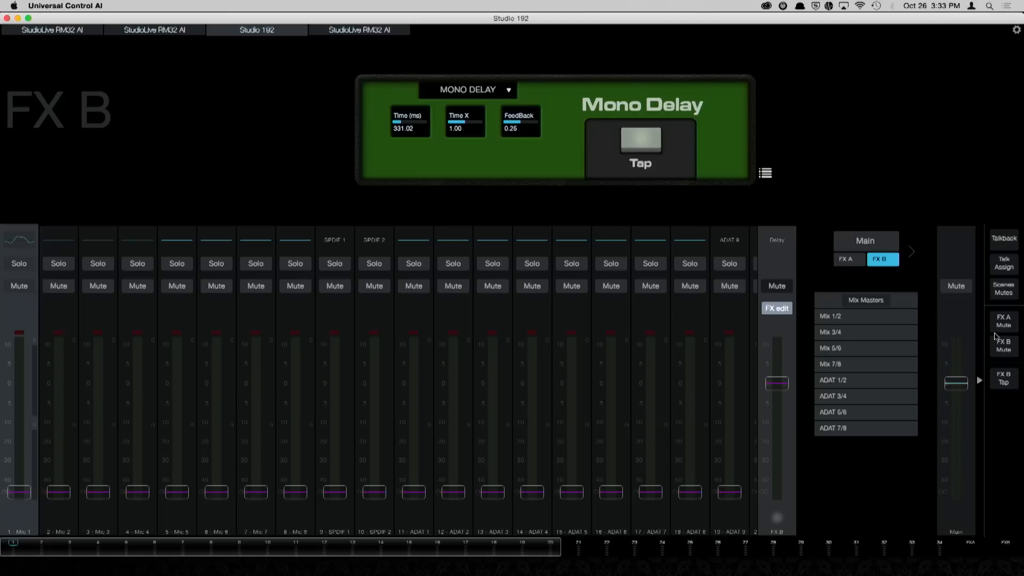
{"action": "left_click", "coordinate": [1011, 379]}
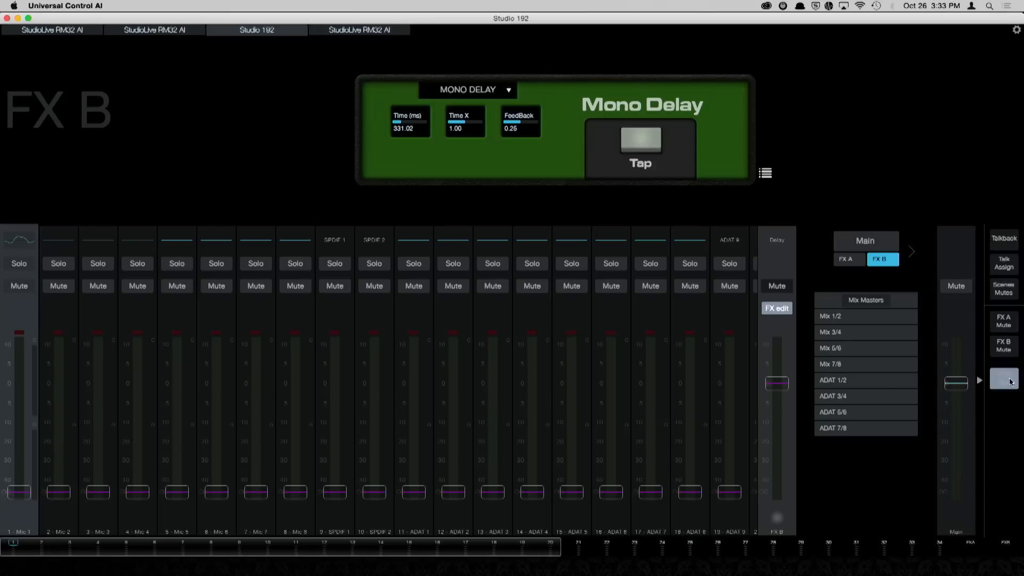
{"action": "left_click", "coordinate": [1010, 382]}
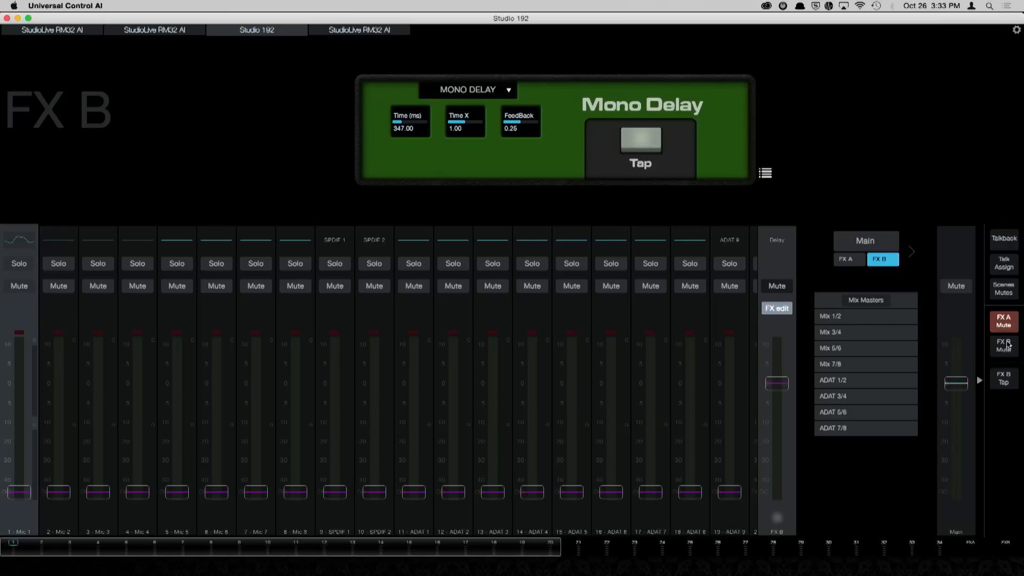
{"action": "left_click", "coordinate": [1009, 346]}
{"action": "left_click", "coordinate": [1008, 350]}
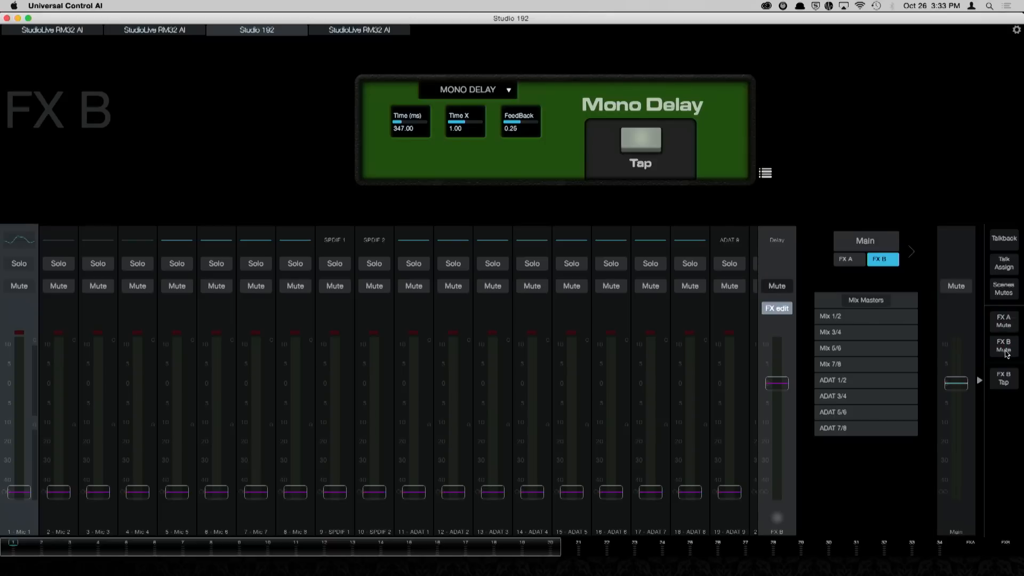
Step: Open the talkback assignment and deselect Main, HP 1 and every Mix and ADAT pair, keeping only HP 2 as destination
{"action": "left_click", "coordinate": [1001, 240]}
{"action": "left_click", "coordinate": [1005, 266]}
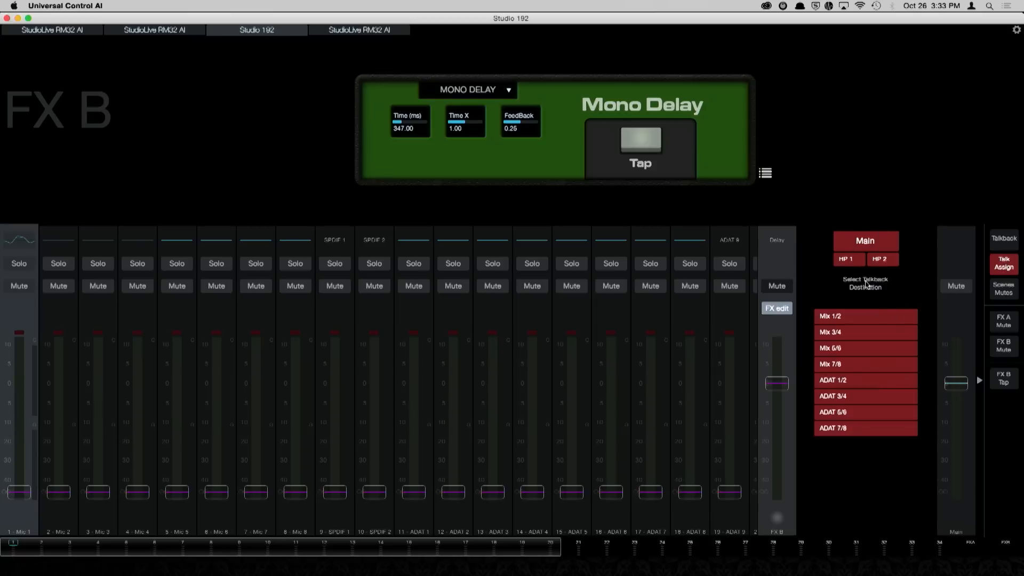
{"action": "left_click", "coordinate": [854, 247]}
{"action": "left_click", "coordinate": [846, 260]}
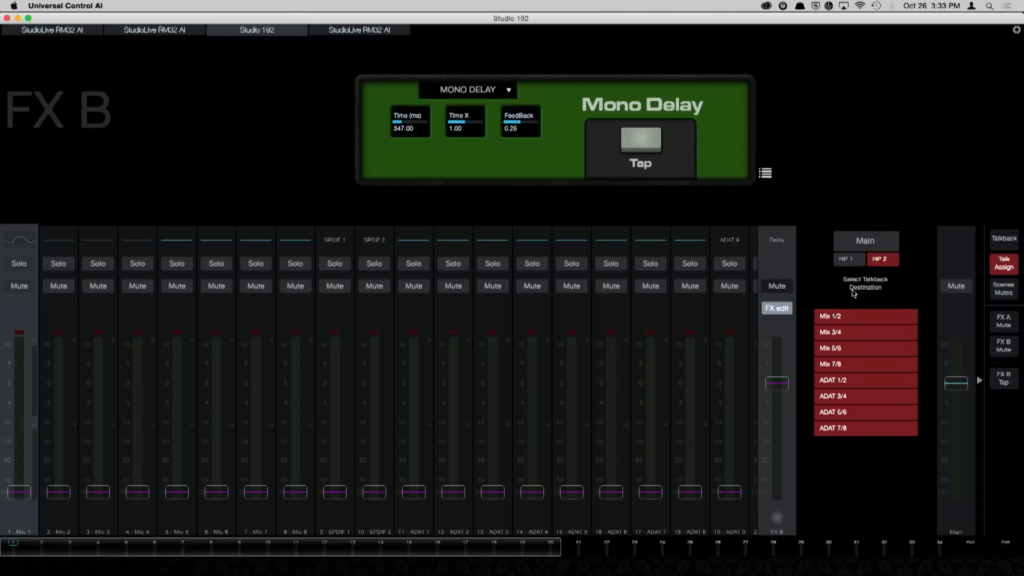
{"action": "left_click", "coordinate": [858, 333]}
{"action": "left_click", "coordinate": [857, 349]}
{"action": "left_click", "coordinate": [860, 366]}
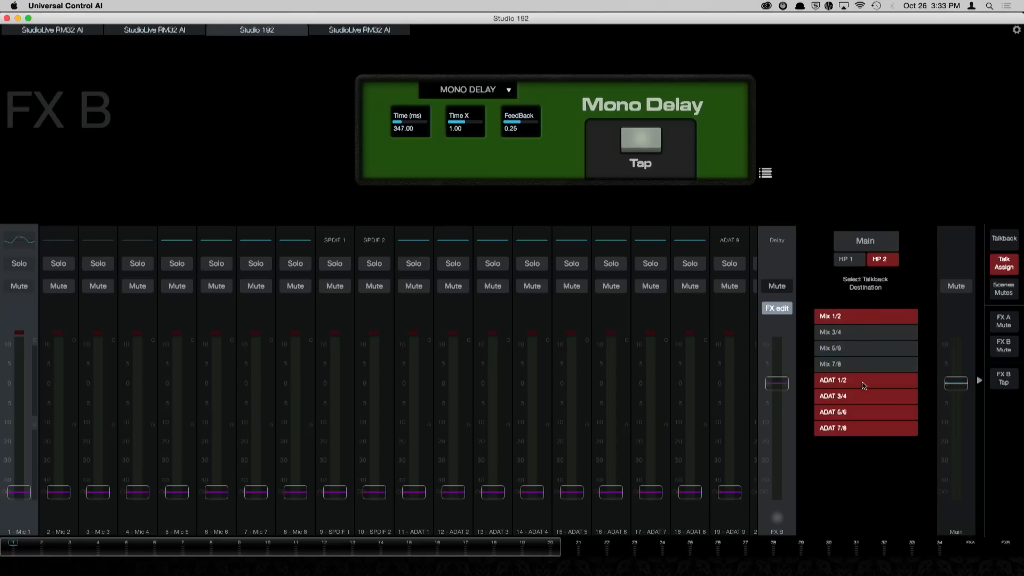
{"action": "left_click", "coordinate": [864, 383]}
{"action": "left_click", "coordinate": [861, 399]}
{"action": "left_click", "coordinate": [863, 414]}
{"action": "left_click", "coordinate": [871, 429]}
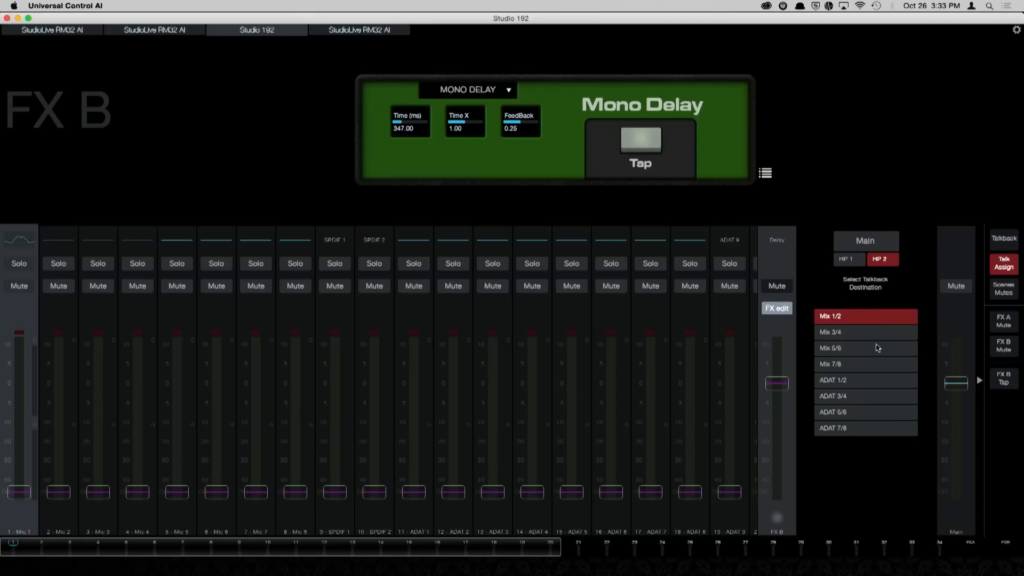
{"action": "left_click", "coordinate": [870, 319]}
Step: Engage talkback, add HP 1, Mix 1/2, Mix 5/6 and ADAT 3/4 as destinations, and switch talkback off
{"action": "left_click", "coordinate": [1005, 241]}
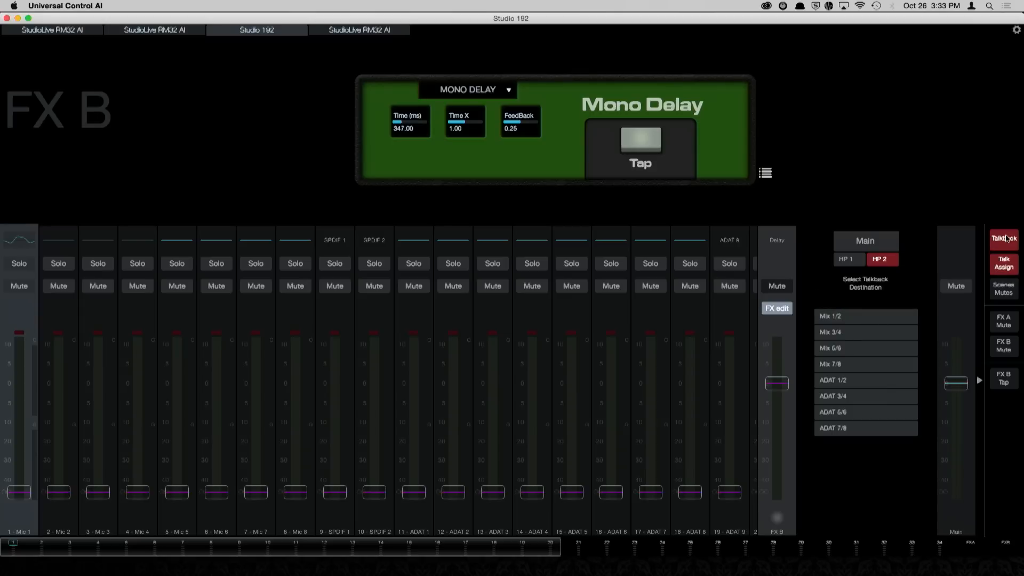
{"action": "left_click", "coordinate": [855, 260]}
{"action": "left_click", "coordinate": [867, 317]}
{"action": "left_click", "coordinate": [866, 348]}
{"action": "left_click", "coordinate": [873, 397]}
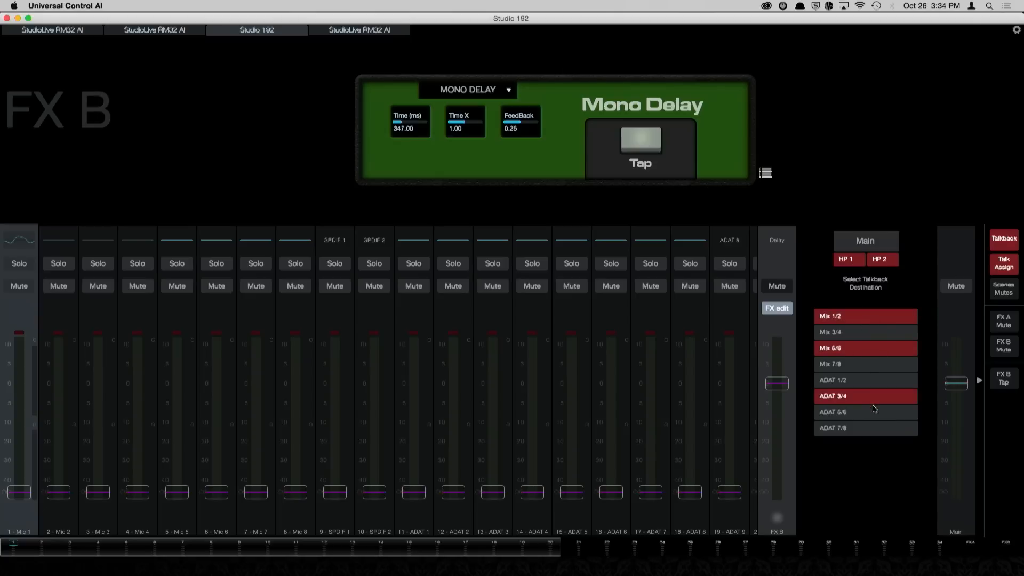
{"action": "left_click", "coordinate": [1007, 241]}
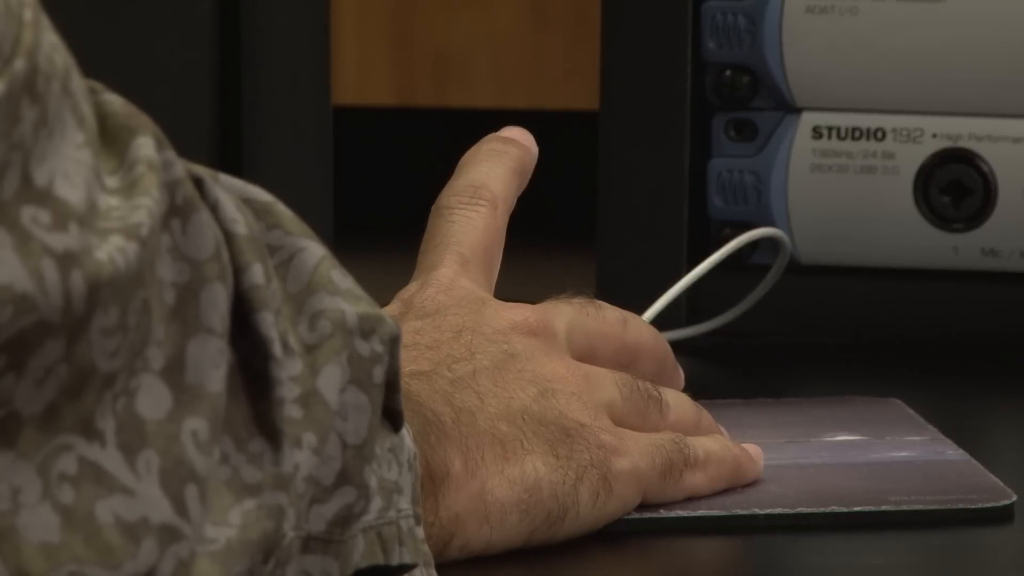
Step: Toggle the talkback on and off three times
{"action": "left_click", "coordinate": [1013, 239]}
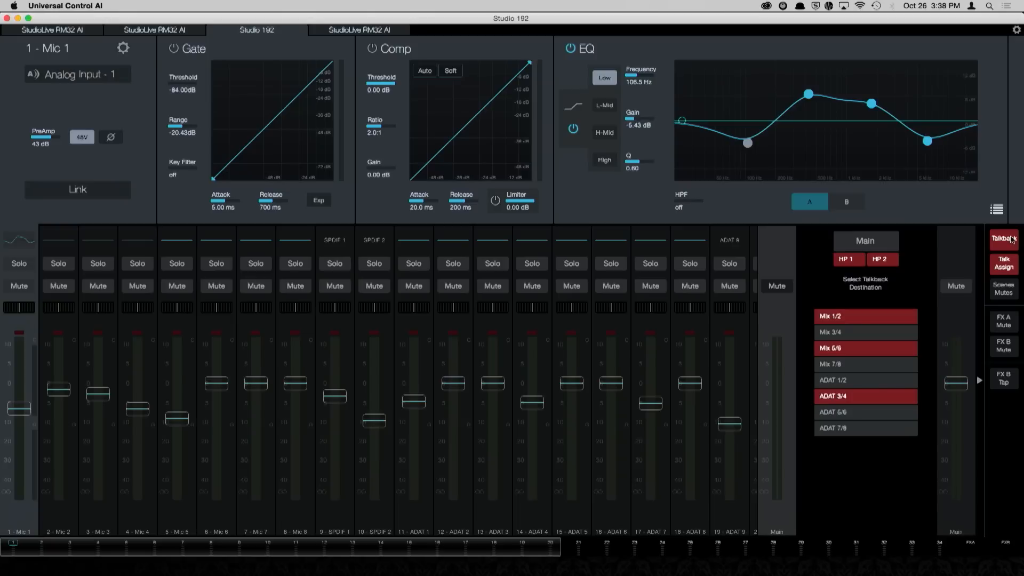
{"action": "left_click", "coordinate": [1013, 239]}
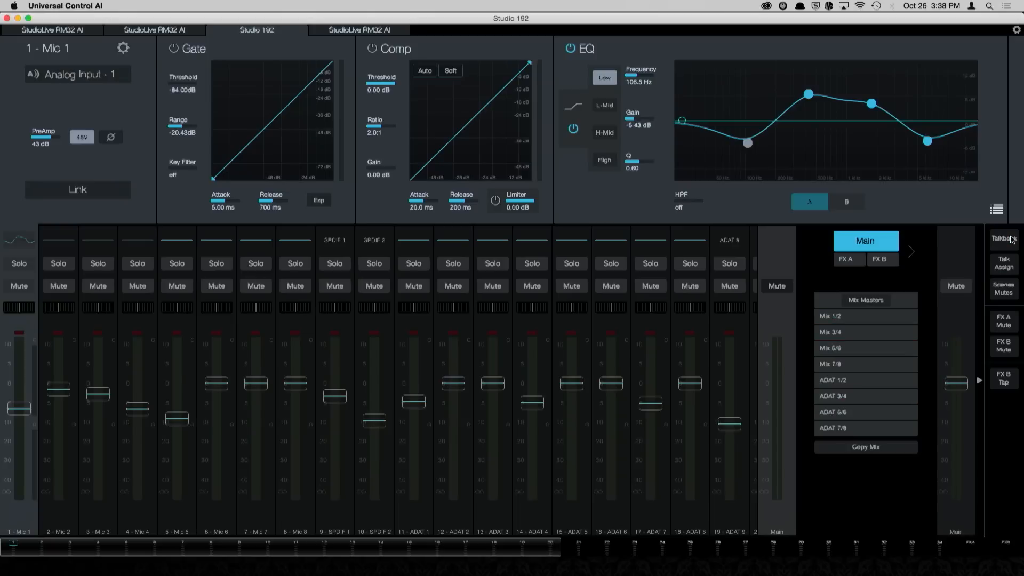
{"action": "left_click", "coordinate": [1013, 239]}
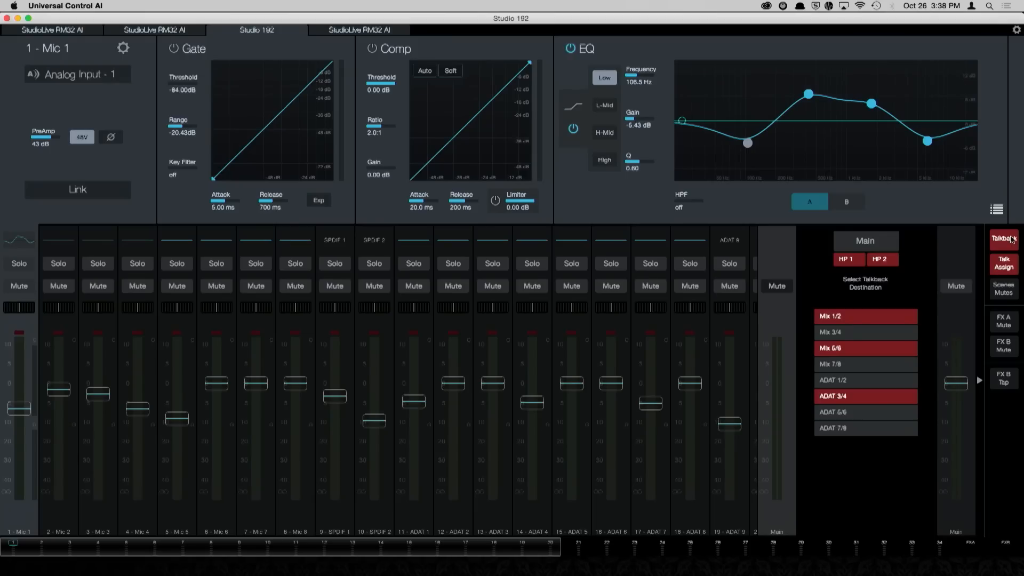
{"action": "left_click", "coordinate": [1013, 240]}
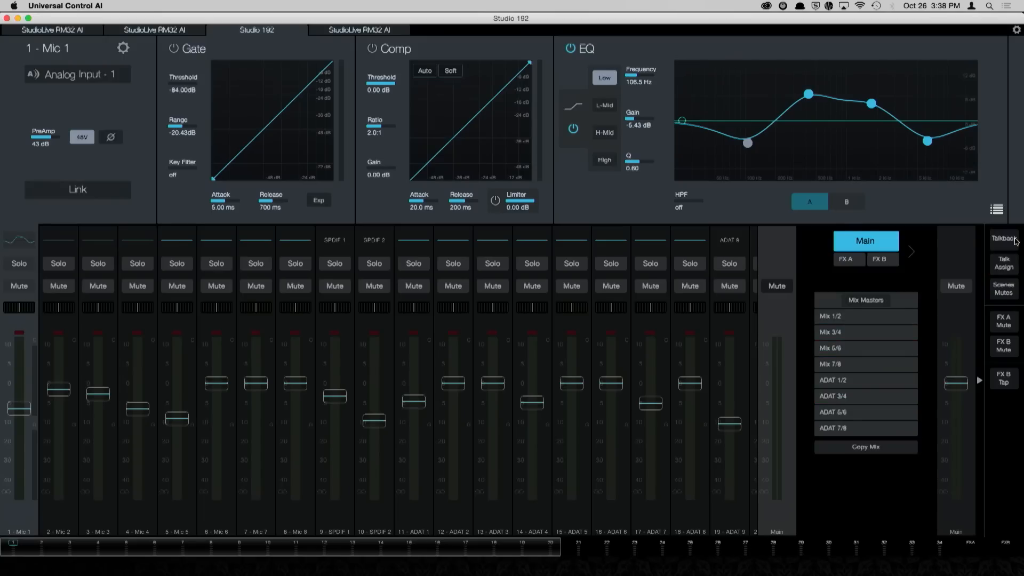
{"action": "left_click", "coordinate": [1015, 240]}
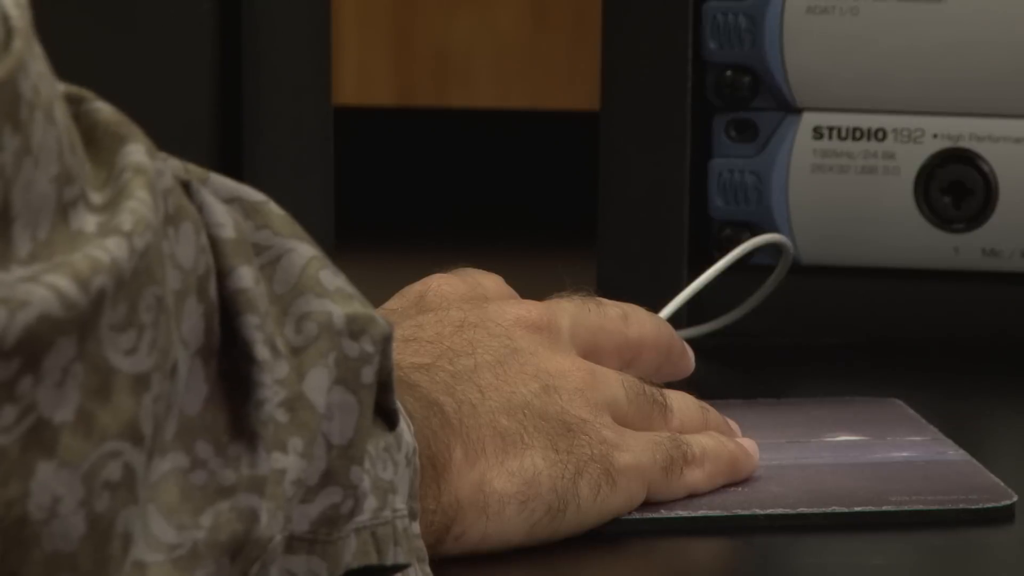
{"action": "left_click", "coordinate": [1015, 240]}
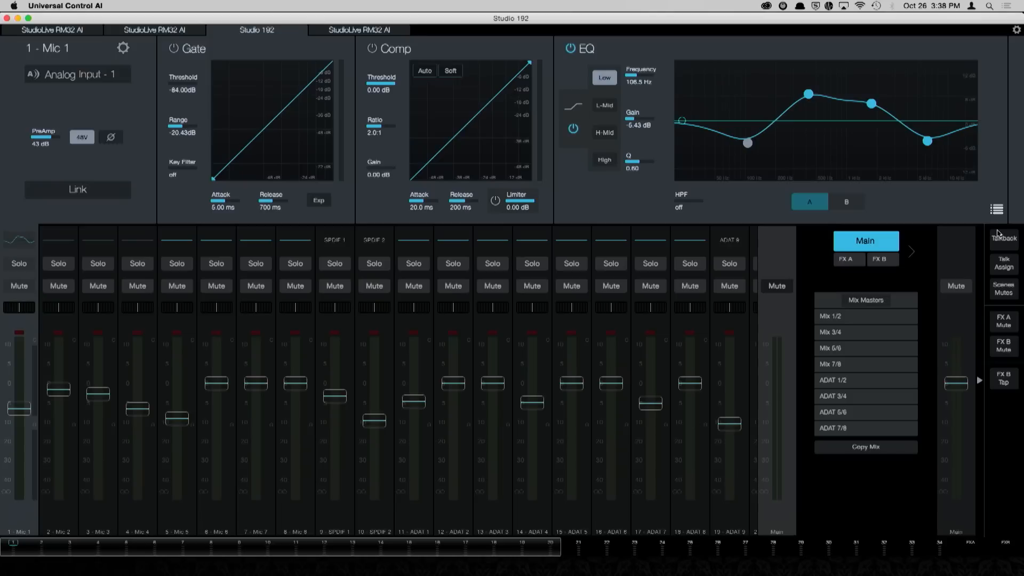
Step: Set speaker management to A B C in the device settings and show the Main output's settings
{"action": "left_click", "coordinate": [1017, 30]}
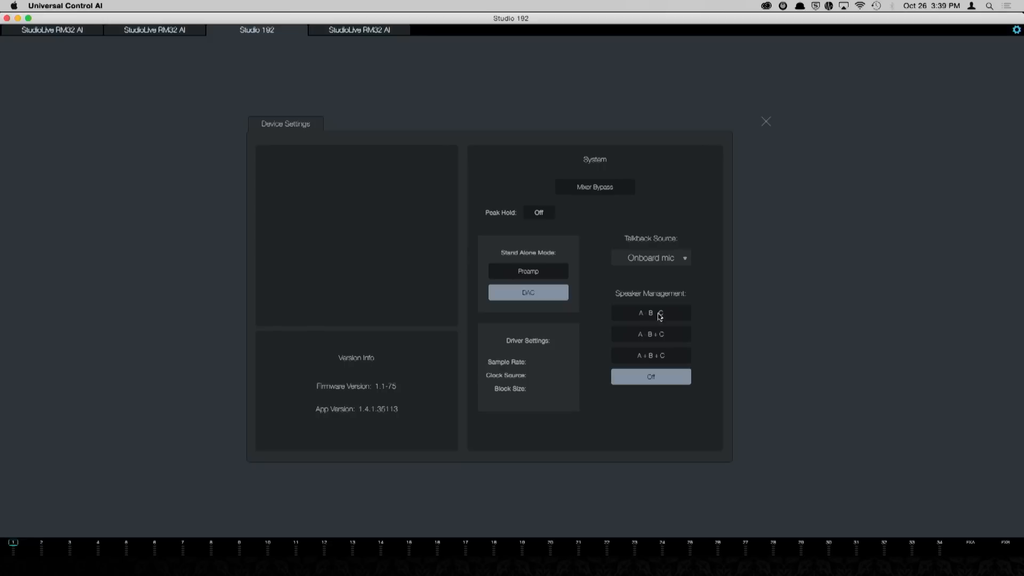
{"action": "left_click", "coordinate": [670, 315]}
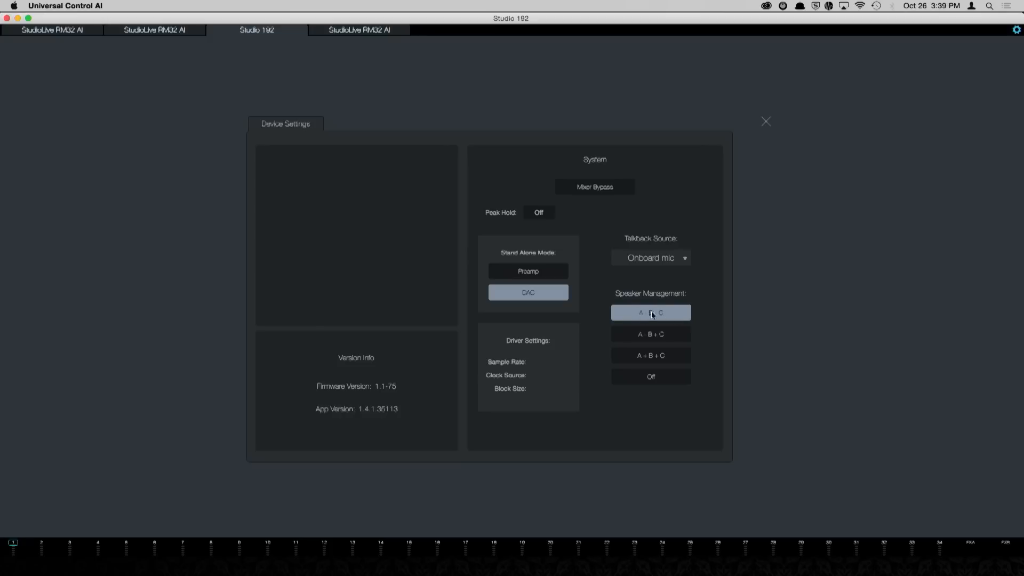
{"action": "left_click", "coordinate": [767, 123]}
{"action": "left_click", "coordinate": [779, 252]}
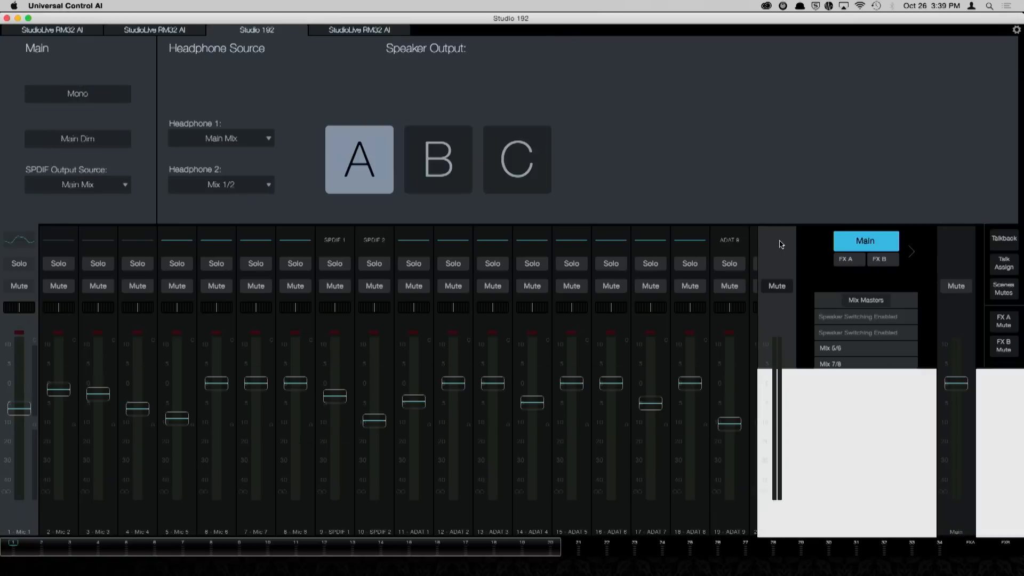
Step: Cycle the speaker output through B, C and A, and back through B and C to finish on A
{"action": "left_click", "coordinate": [443, 156]}
{"action": "left_click", "coordinate": [510, 157]}
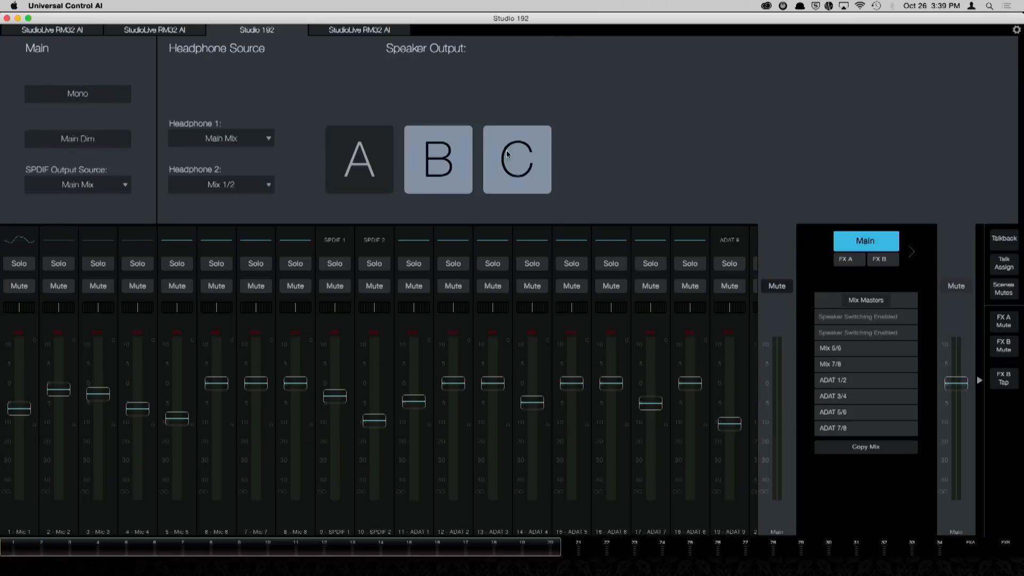
{"action": "left_click", "coordinate": [372, 165]}
{"action": "left_click", "coordinate": [461, 158]}
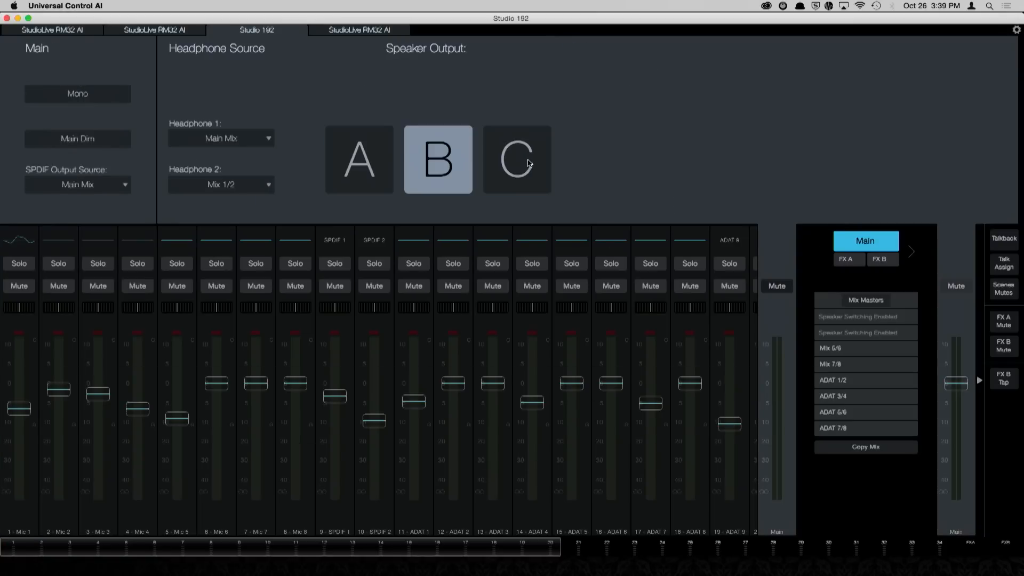
{"action": "left_click", "coordinate": [527, 161]}
{"action": "left_click", "coordinate": [460, 174]}
{"action": "left_click", "coordinate": [362, 169]}
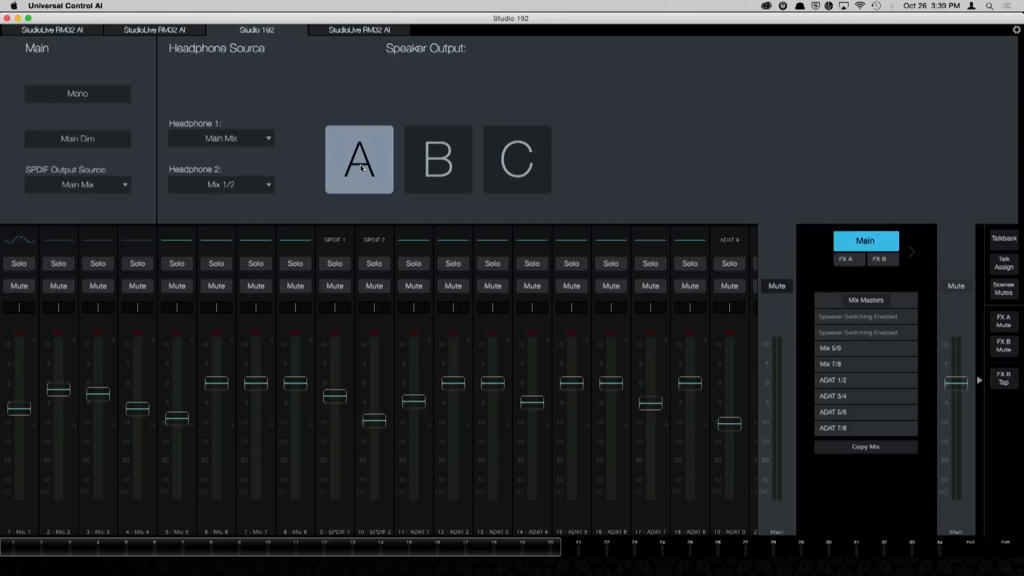
Step: Switch the speaker output to B and back to A, and set speaker management to A - B + C in the device settings
{"action": "left_click", "coordinate": [429, 167]}
{"action": "left_click", "coordinate": [367, 165]}
{"action": "left_click", "coordinate": [1017, 31]}
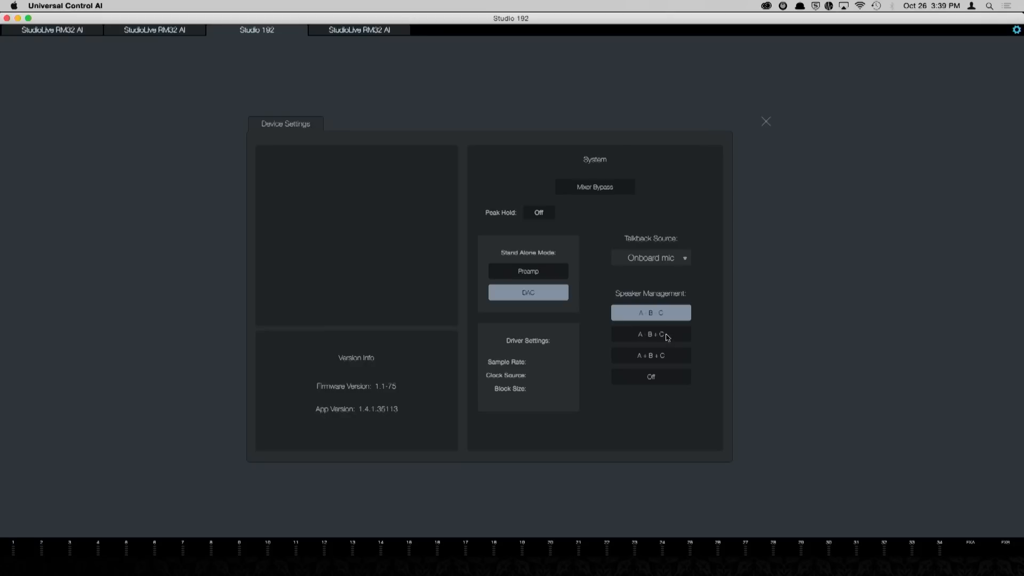
{"action": "left_click", "coordinate": [666, 335]}
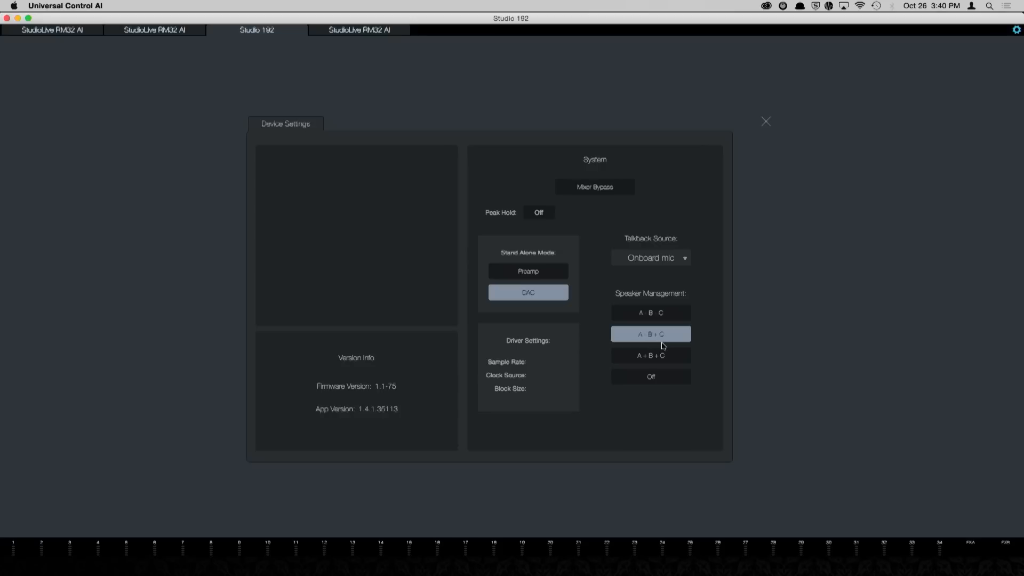
{"action": "left_click", "coordinate": [766, 124]}
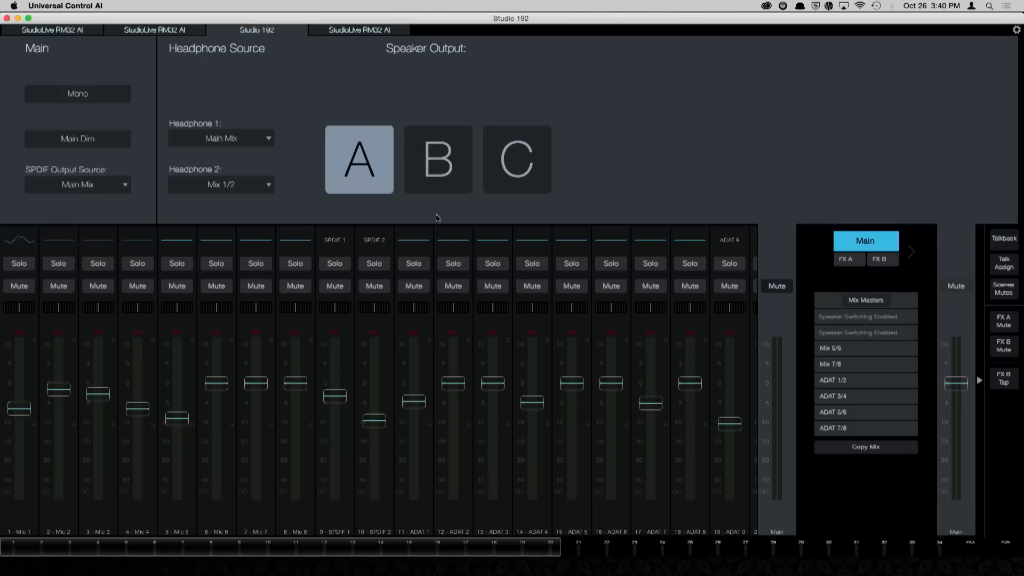
Step: Alternate the speaker output between A and B, add C while switching to B and back to A, and turn C off
{"action": "left_click", "coordinate": [427, 162]}
{"action": "left_click", "coordinate": [371, 165]}
{"action": "left_click", "coordinate": [430, 160]}
{"action": "left_click", "coordinate": [371, 162]}
{"action": "left_click", "coordinate": [503, 141]}
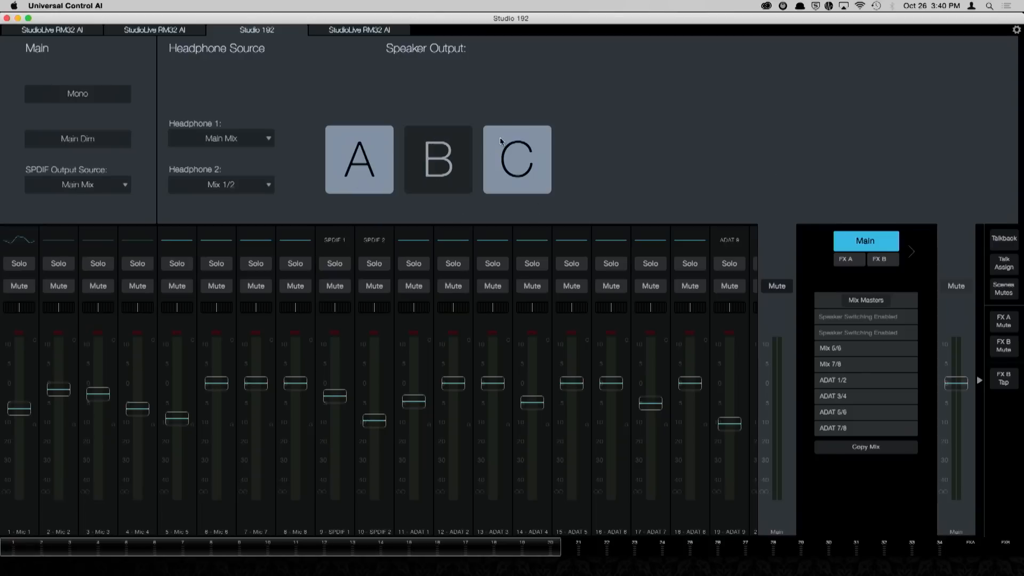
{"action": "left_click", "coordinate": [447, 174]}
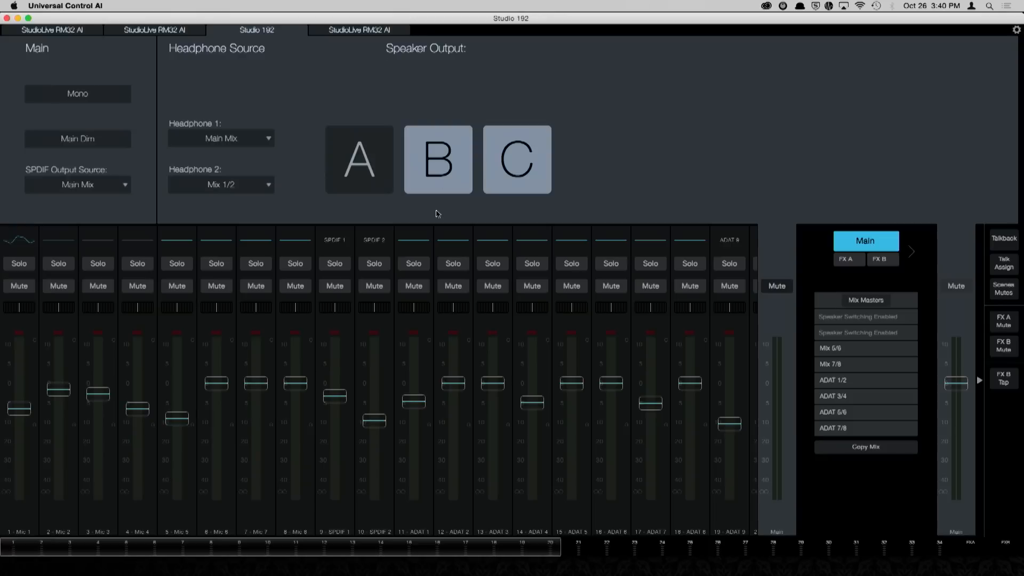
{"action": "left_click", "coordinate": [385, 166]}
{"action": "left_click", "coordinate": [384, 163]}
{"action": "left_click", "coordinate": [383, 161]}
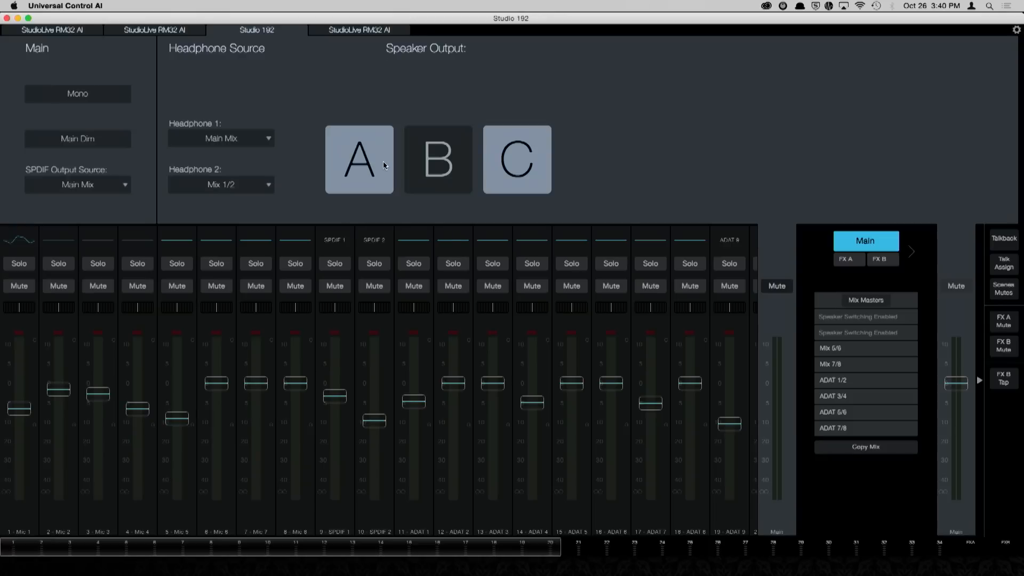
{"action": "left_click", "coordinate": [530, 173]}
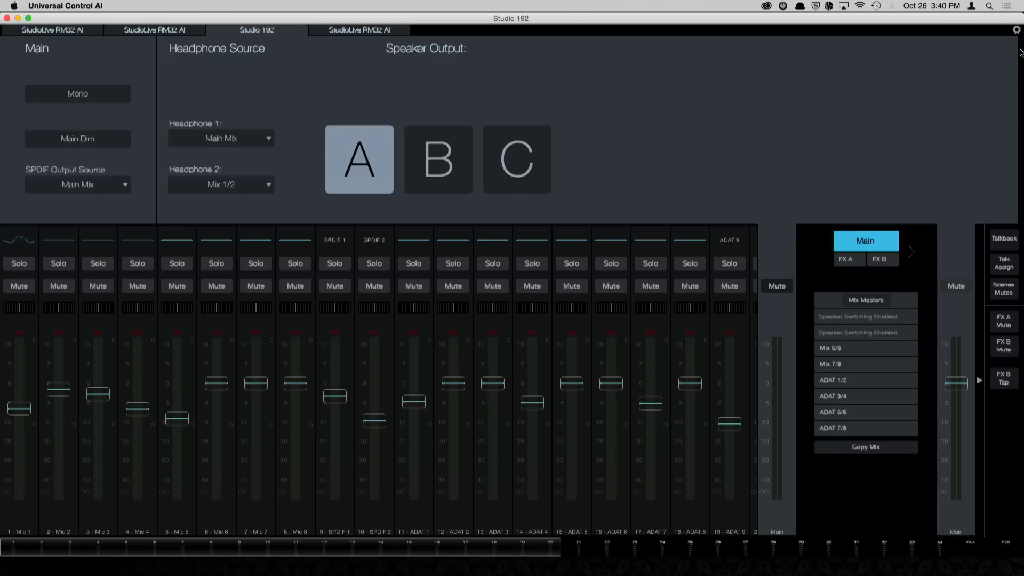
Step: Set speaker management to A + B + C in the device settings and enable speakers B and C alongside A
{"action": "left_click", "coordinate": [1016, 30]}
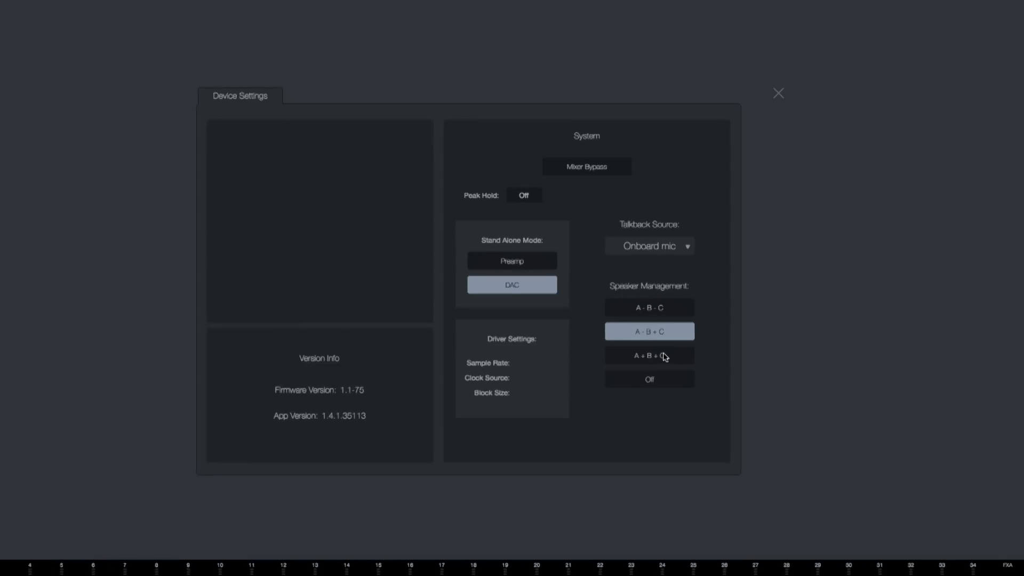
{"action": "left_click", "coordinate": [664, 357]}
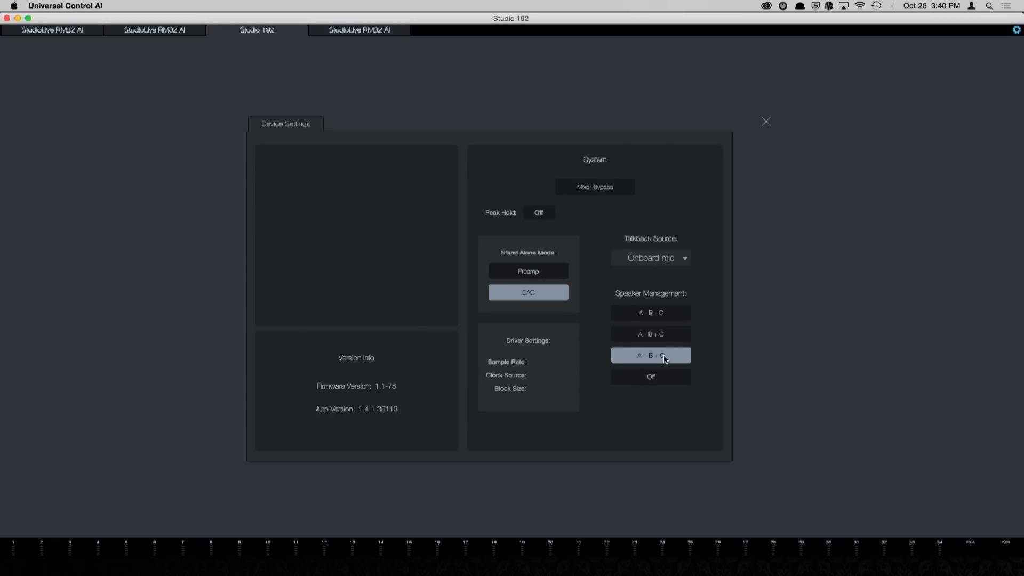
{"action": "left_click", "coordinate": [766, 121]}
{"action": "left_click", "coordinate": [452, 166]}
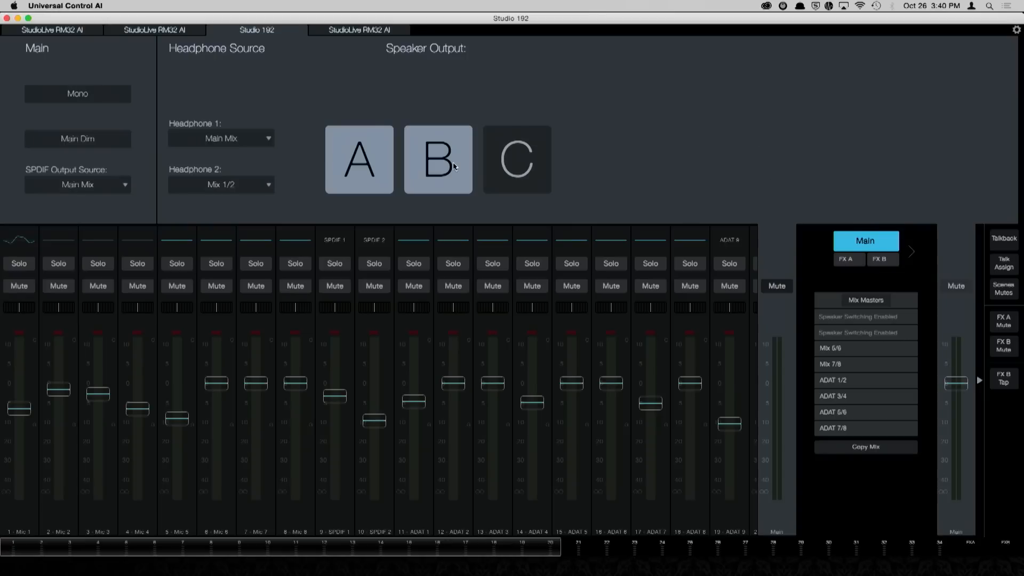
{"action": "left_click", "coordinate": [537, 157]}
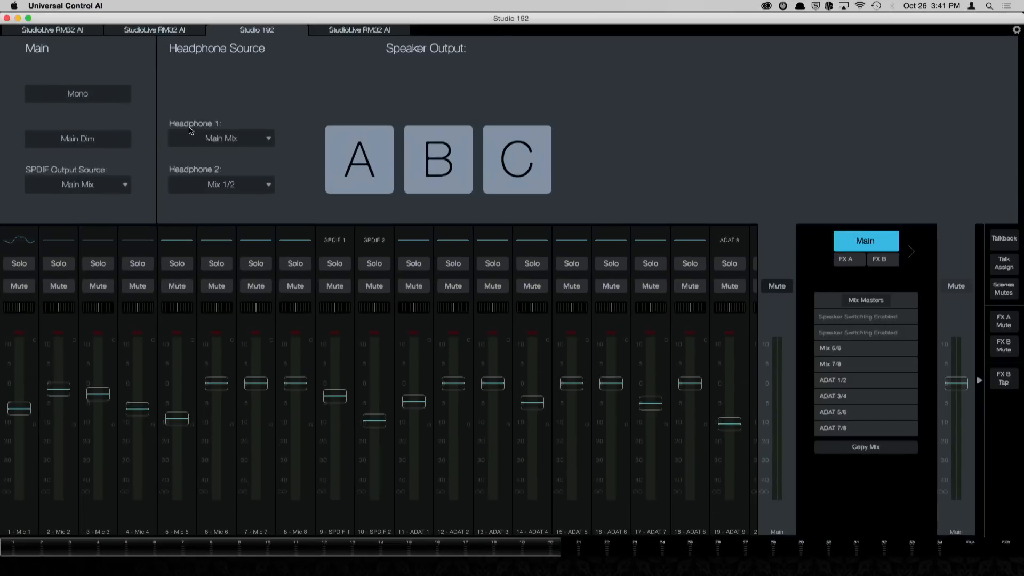
Step: Set Headphone 1's source to Mix 1/2, switch Headphone 2's to Mix 7/8 and on to Main Mix, and view the SPDIF output source choices
{"action": "left_click", "coordinate": [239, 141]}
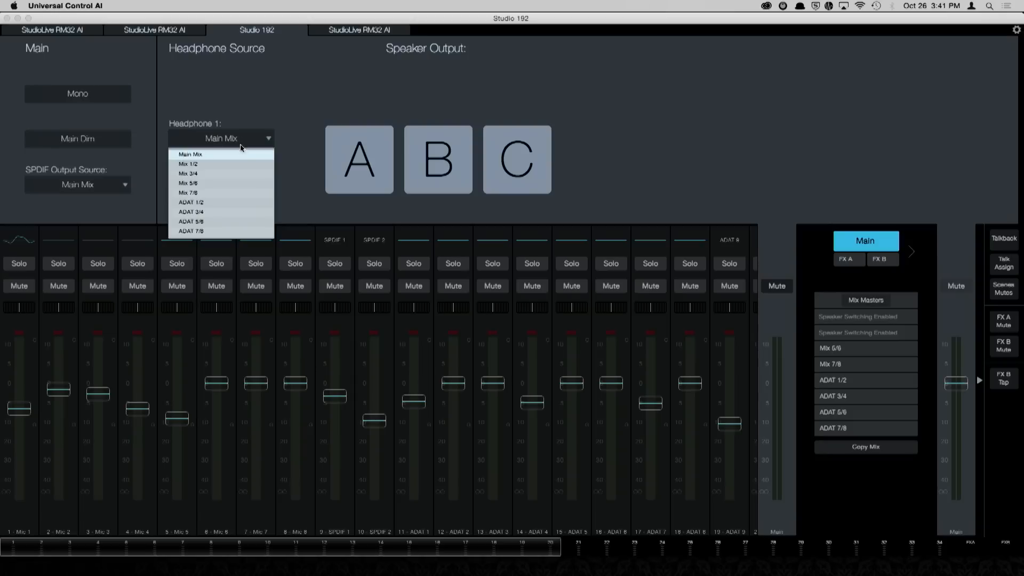
{"action": "left_click", "coordinate": [244, 162]}
{"action": "left_click", "coordinate": [247, 188]}
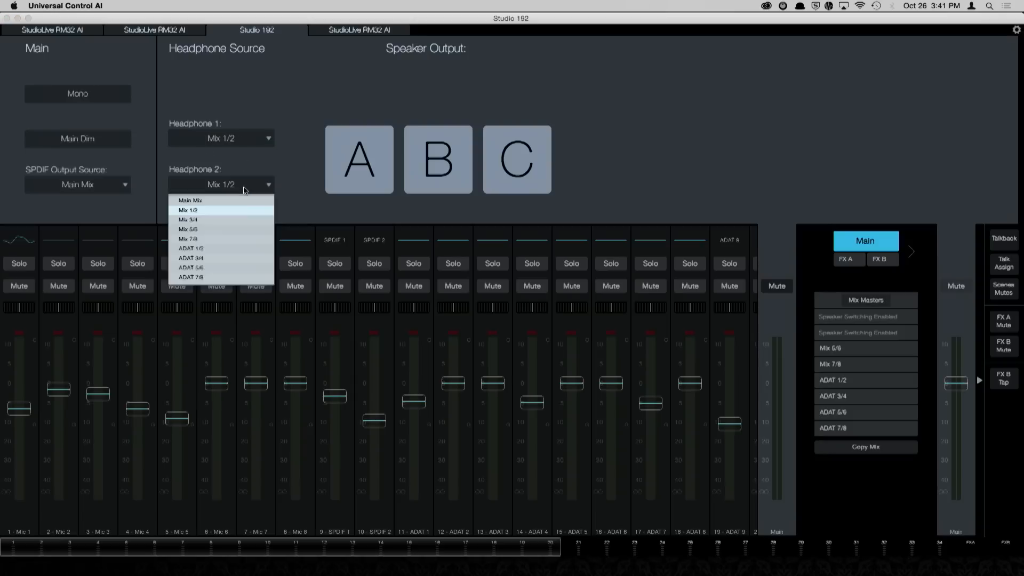
{"action": "left_click", "coordinate": [248, 241]}
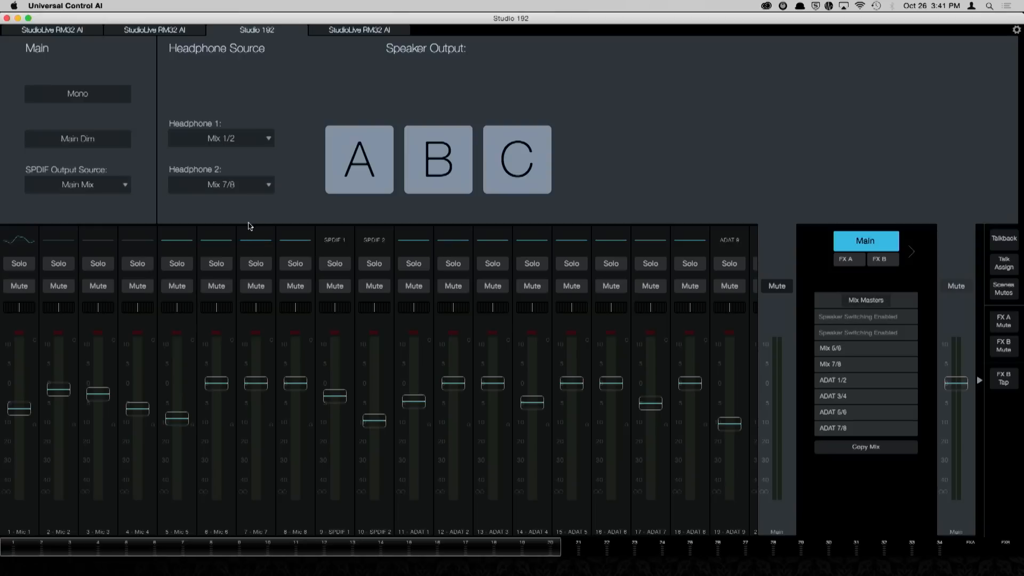
{"action": "left_click", "coordinate": [266, 184]}
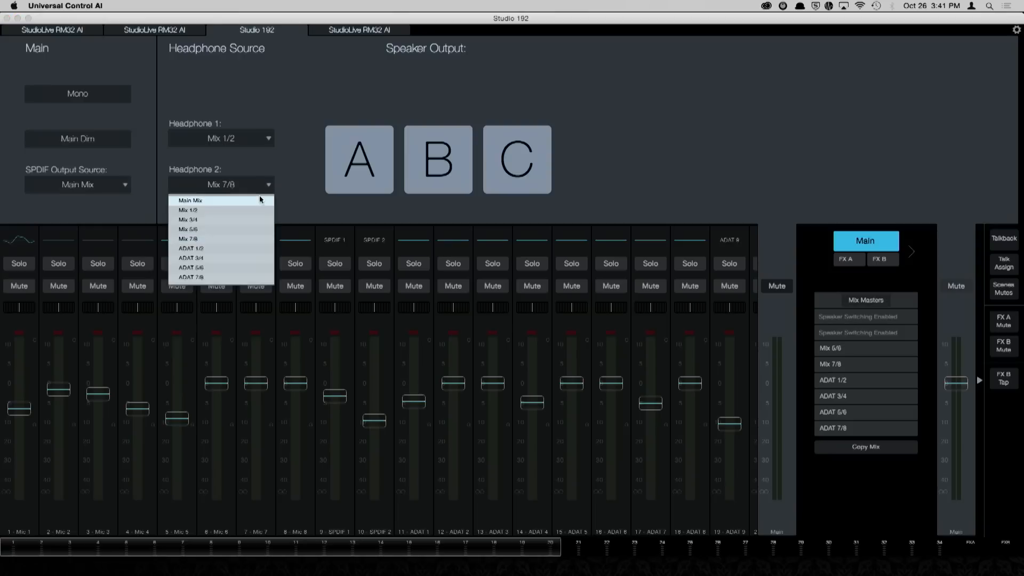
{"action": "left_click", "coordinate": [258, 197]}
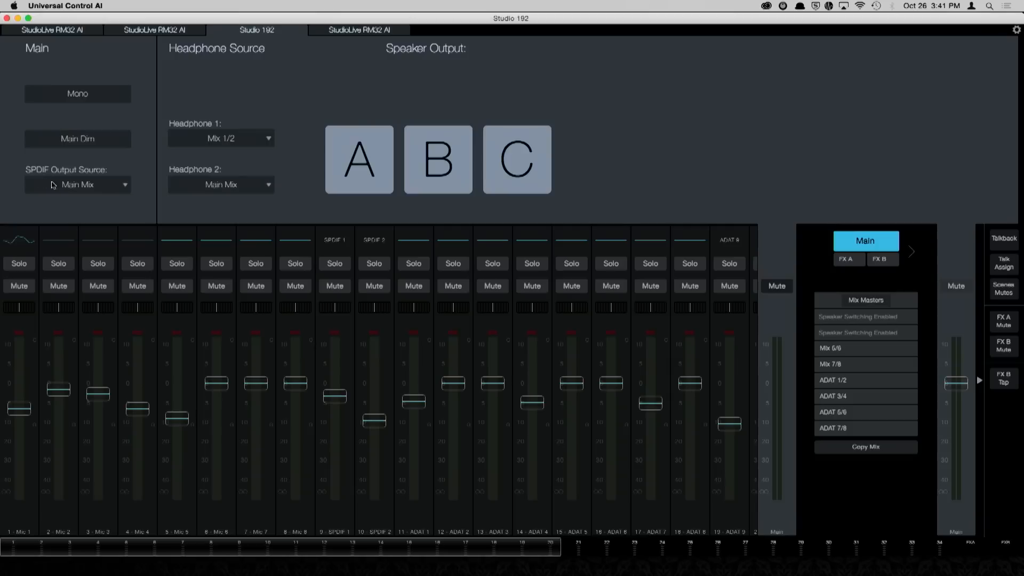
{"action": "left_click", "coordinate": [96, 187]}
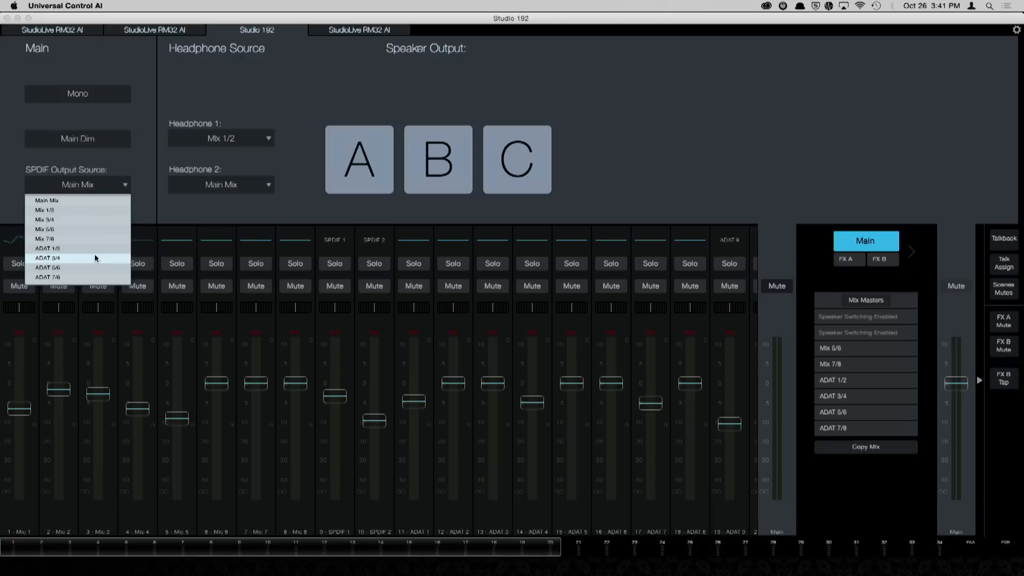
{"action": "left_click", "coordinate": [144, 209]}
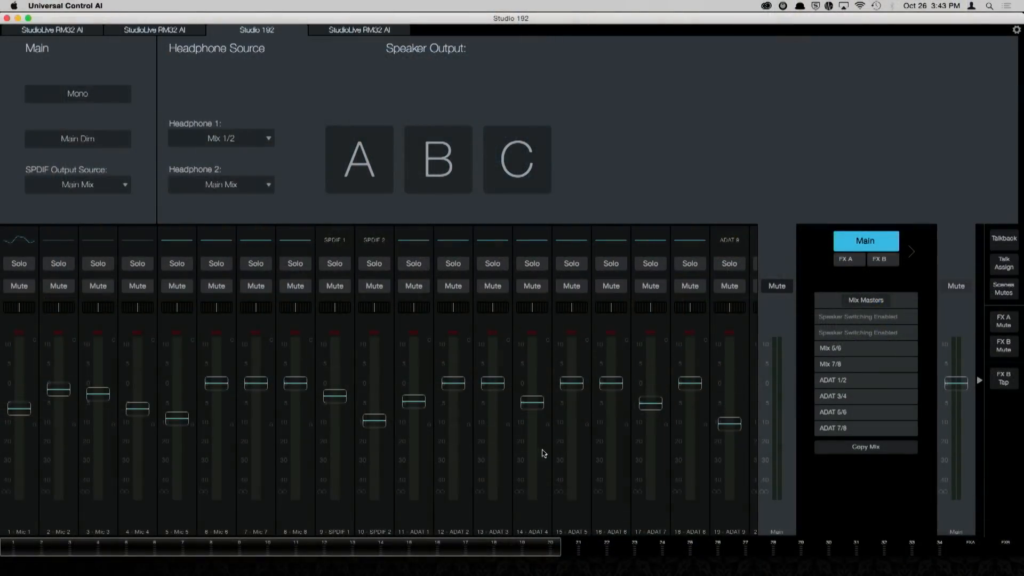
Step: Switch to Studio One 3 and create a new song from the Studio 192 interface template
{"action": "mouse_move", "coordinate": [466, 572]}
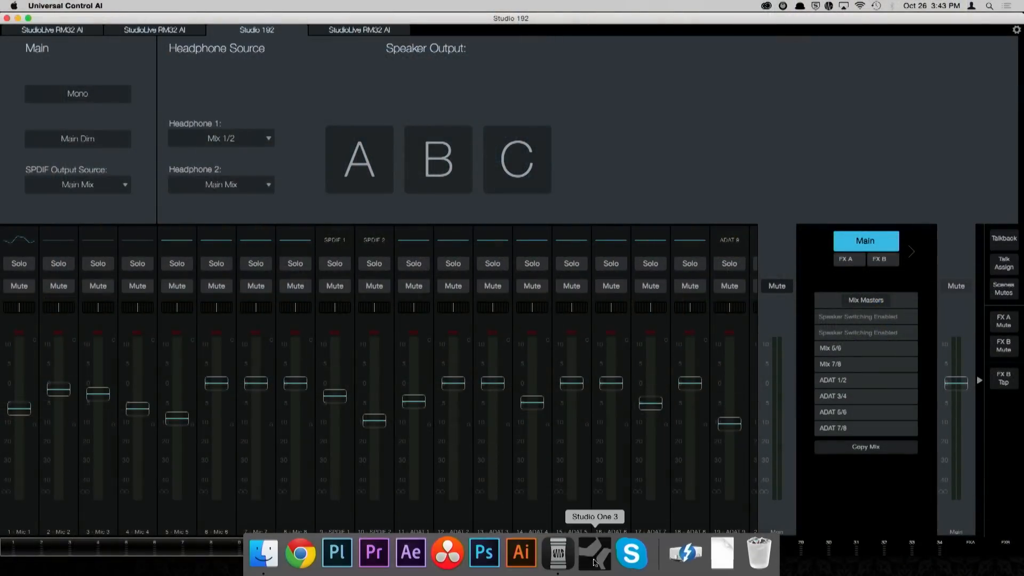
{"action": "left_click", "coordinate": [595, 562]}
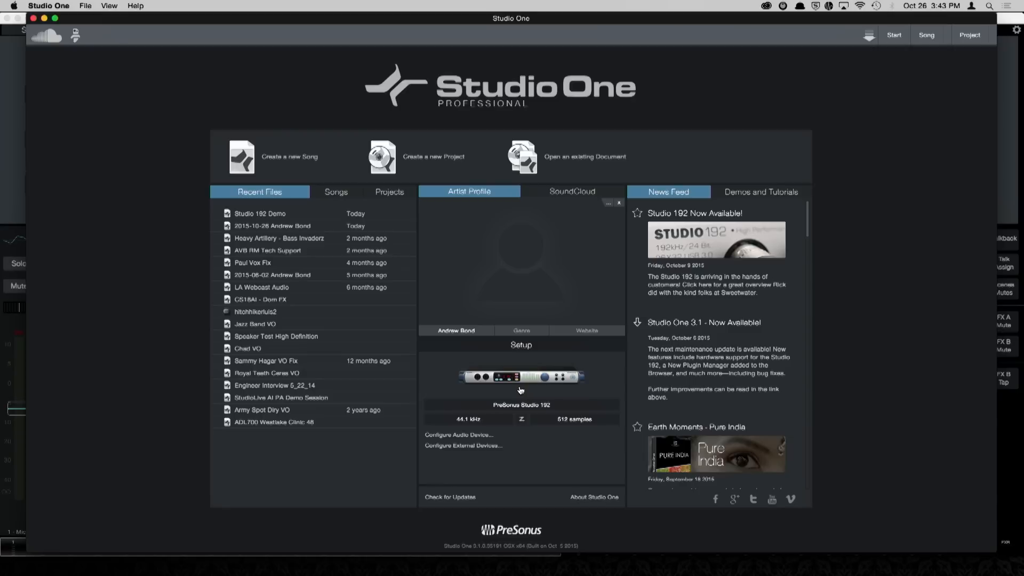
{"action": "left_click", "coordinate": [296, 158]}
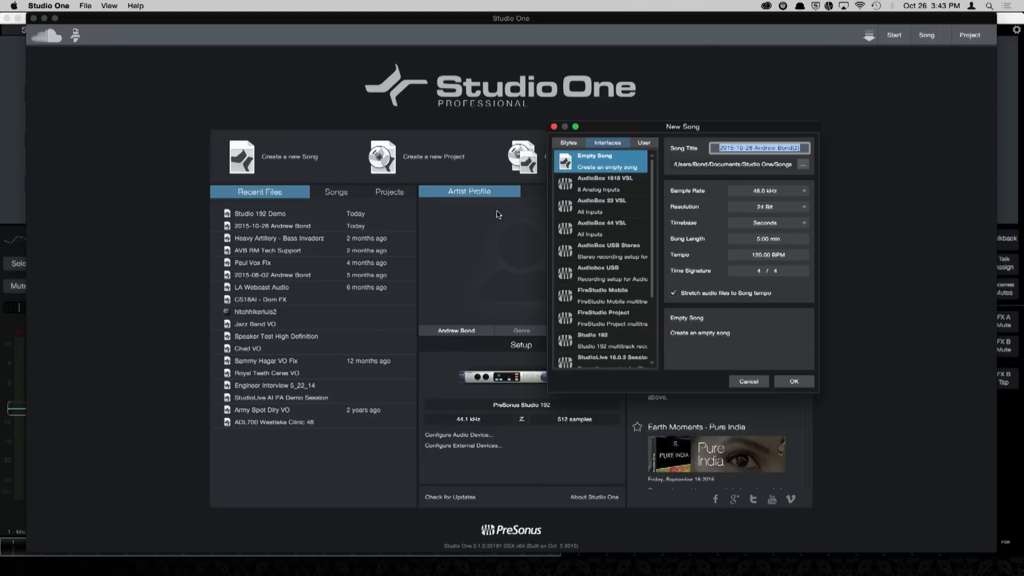
{"action": "scroll", "coordinate": [629, 296], "scroll_direction": "down", "scroll_amount": 2}
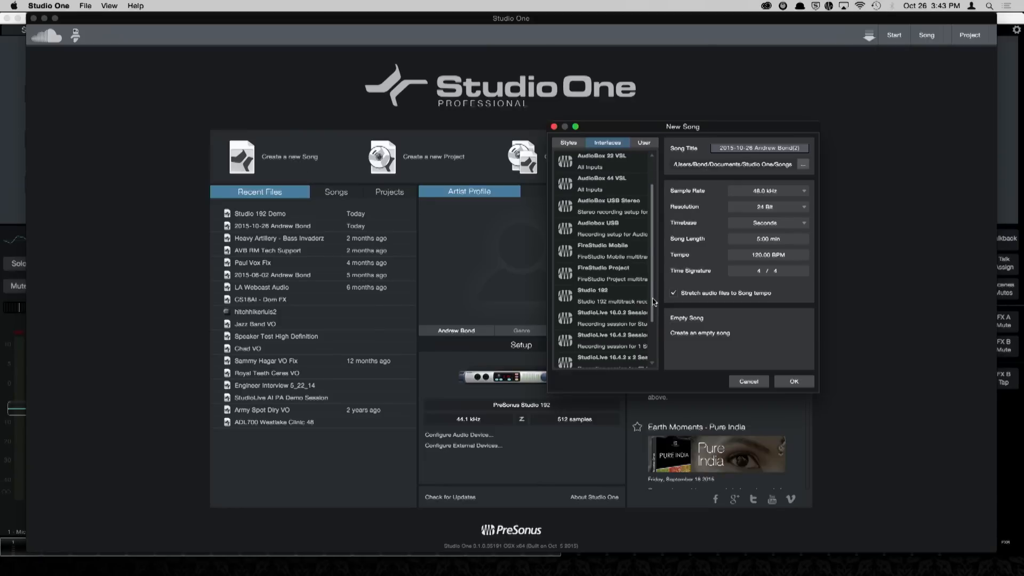
{"action": "left_click", "coordinate": [623, 296]}
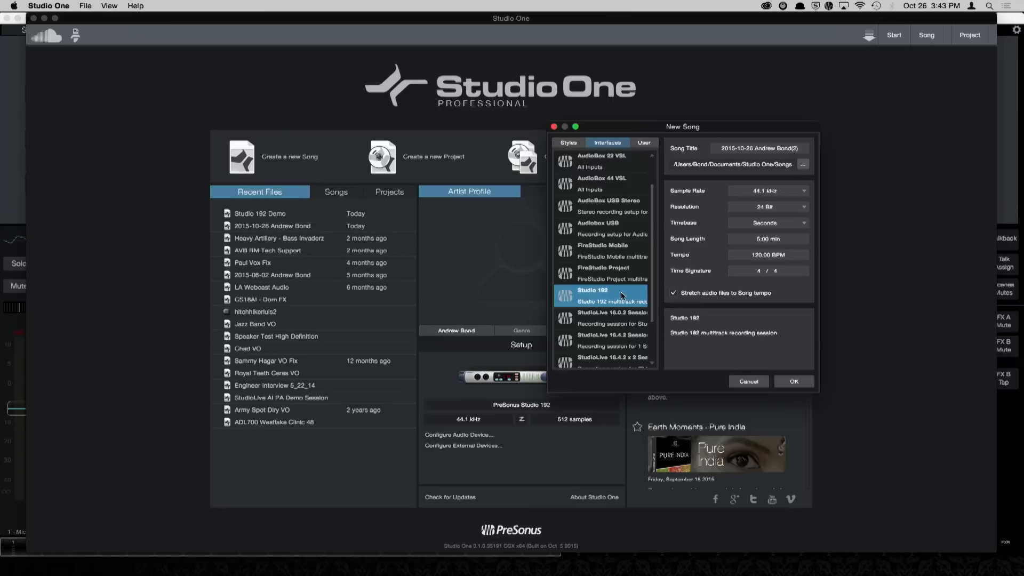
{"action": "left_click", "coordinate": [809, 385]}
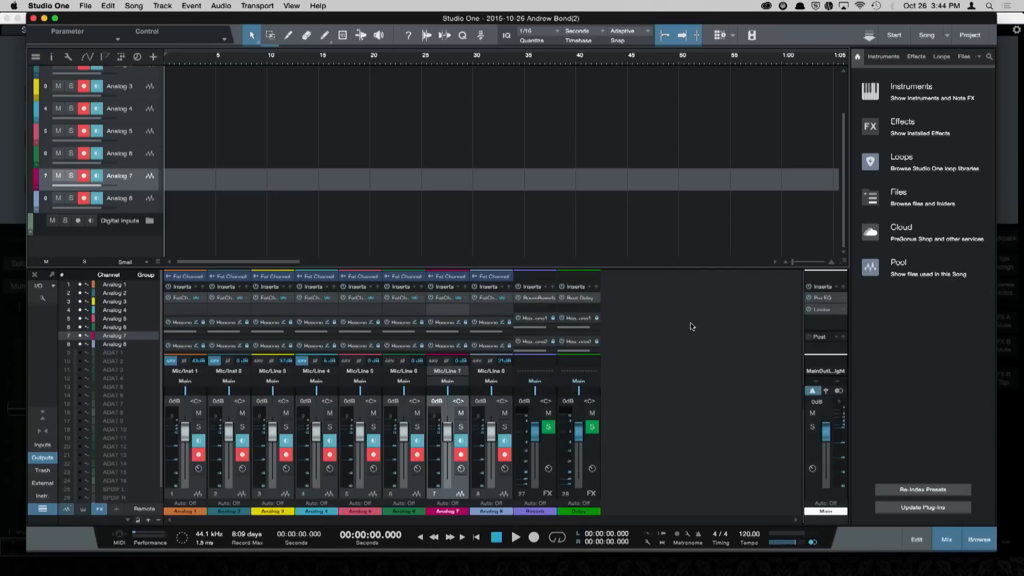
Step: Expand the mixer console and its Sends area, and lower the Analog 1 to 4 faders to about -4.4, -6.2, -4.0 and -5.5 dB
{"action": "left_click_drag", "start_coordinate": [669, 271], "coordinate": [661, 3]}
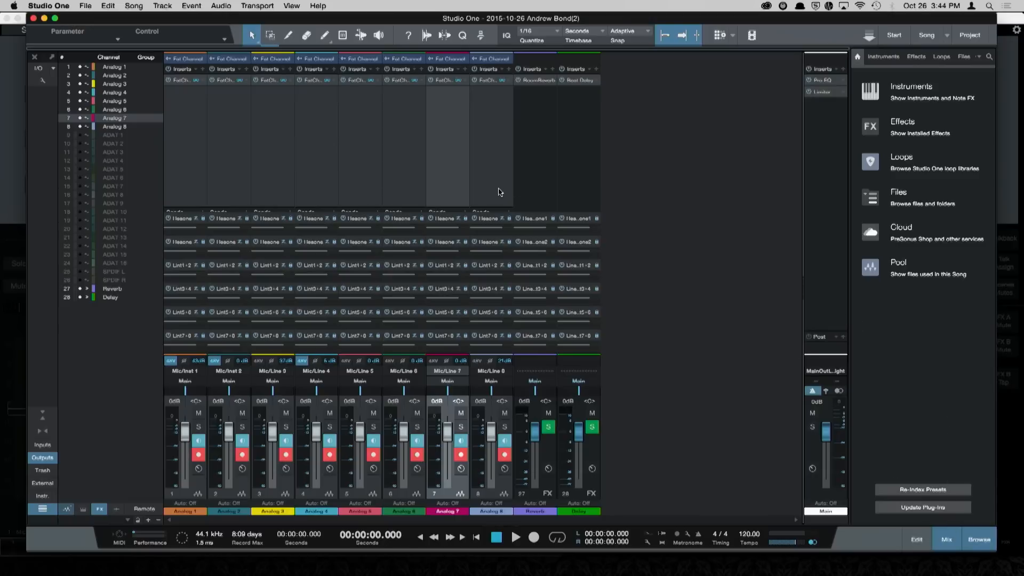
{"action": "left_click_drag", "start_coordinate": [455, 207], "coordinate": [454, 158]}
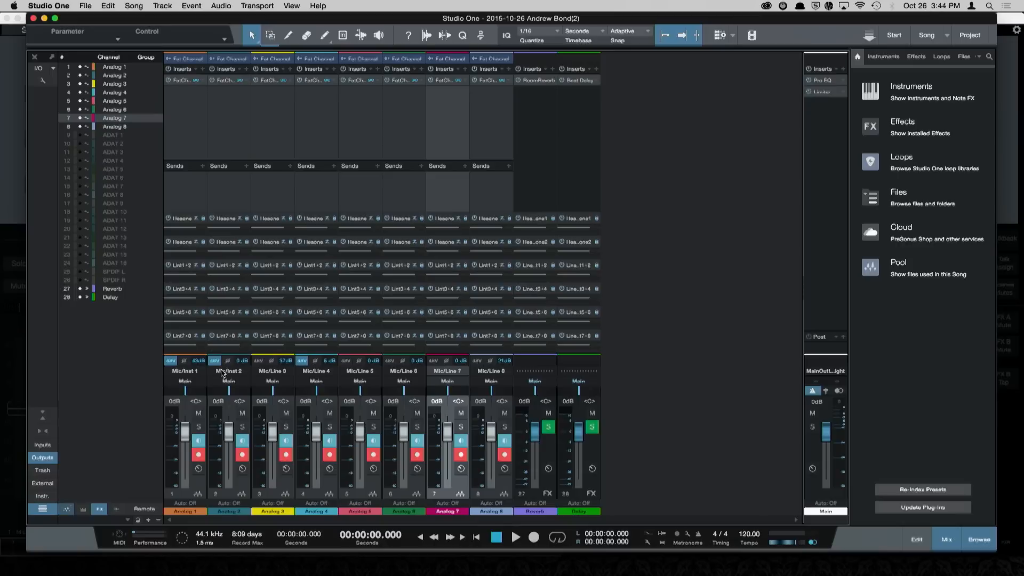
{"action": "left_click_drag", "start_coordinate": [185, 433], "coordinate": [316, 441]}
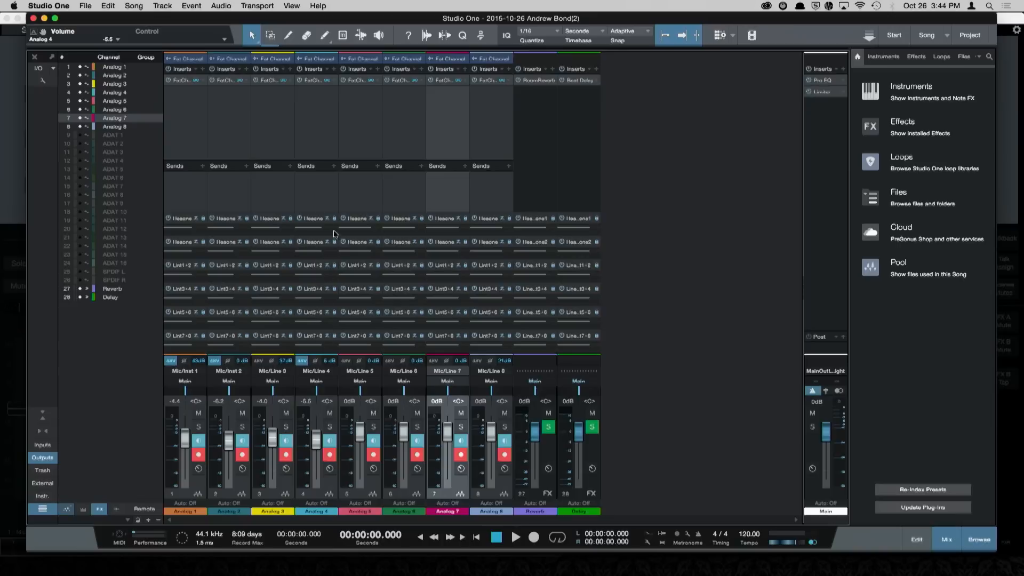
{"action": "mouse_move", "coordinate": [311, 324]}
Step: Set the Analog 7 fader to about +1.2 dB and adjust its cue mix levels for both headphone outputs
{"action": "left_click_drag", "start_coordinate": [447, 434], "coordinate": [449, 438]}
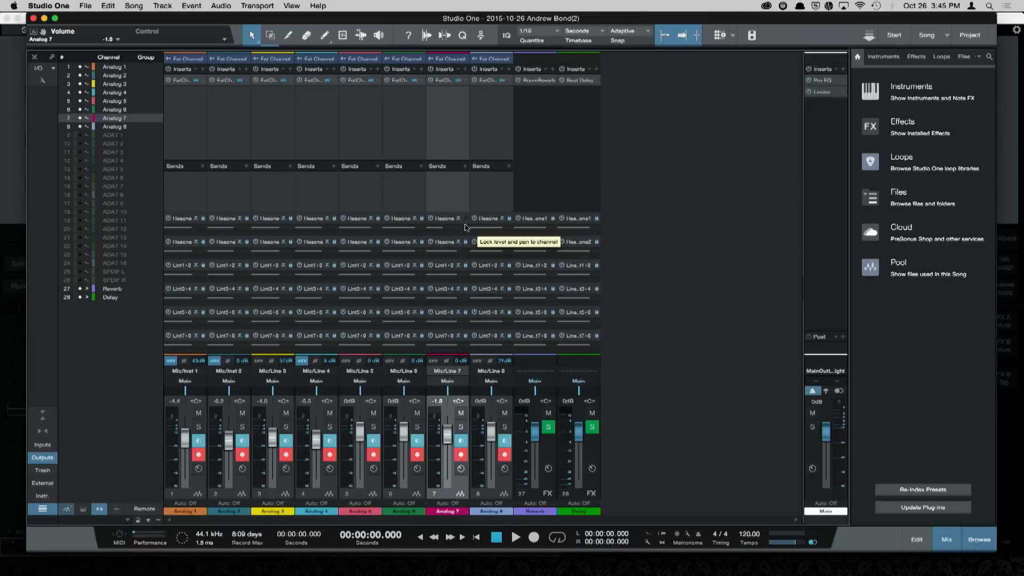
{"action": "left_click_drag", "start_coordinate": [456, 251], "coordinate": [443, 252]}
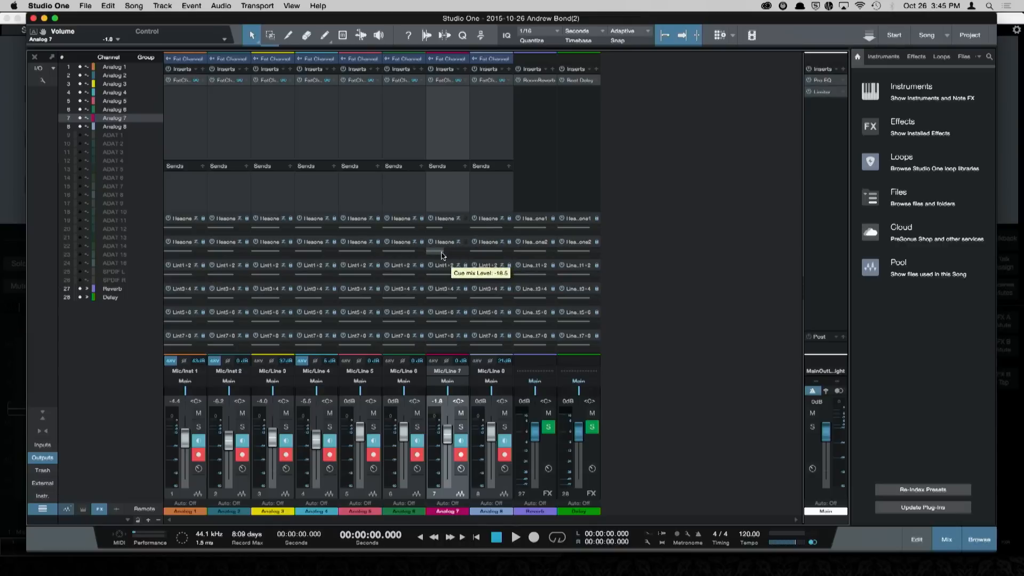
{"action": "mouse_move", "coordinate": [451, 441]}
{"action": "left_mouse_down"}
{"action": "mouse_move", "coordinate": [452, 458]}
{"action": "mouse_move", "coordinate": [454, 441]}
{"action": "left_mouse_up"}
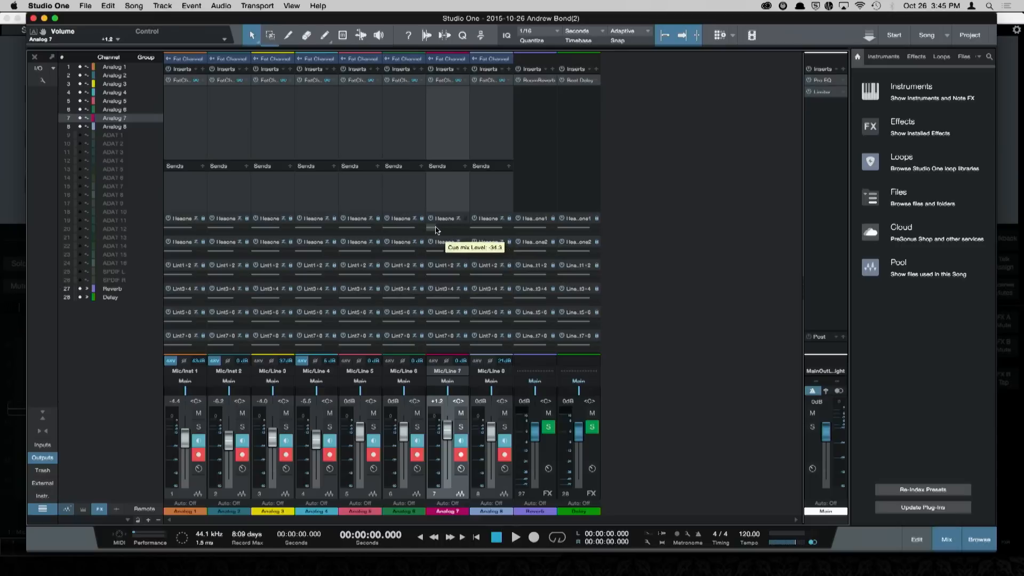
{"action": "left_click_drag", "start_coordinate": [459, 254], "coordinate": [455, 255]}
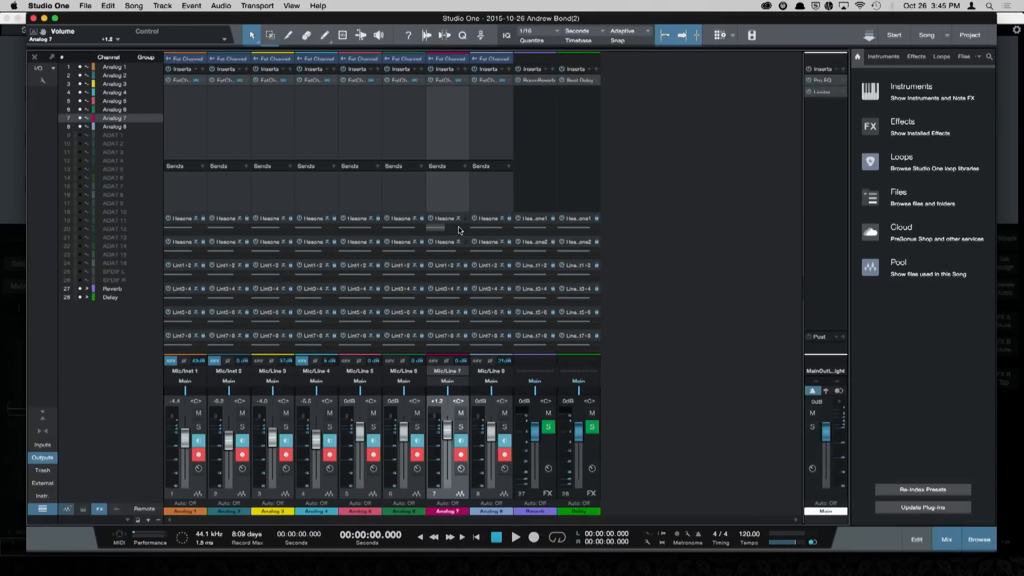
{"action": "mouse_move", "coordinate": [458, 228]}
Step: In Mic/Inst 1's onboard Fat Channel, enable the equalizer, compressor and gate, boost the low band near 115 Hz and cut the high-mid about 4.3 dB
{"action": "left_click", "coordinate": [188, 60]}
{"action": "left_click", "coordinate": [481, 157]}
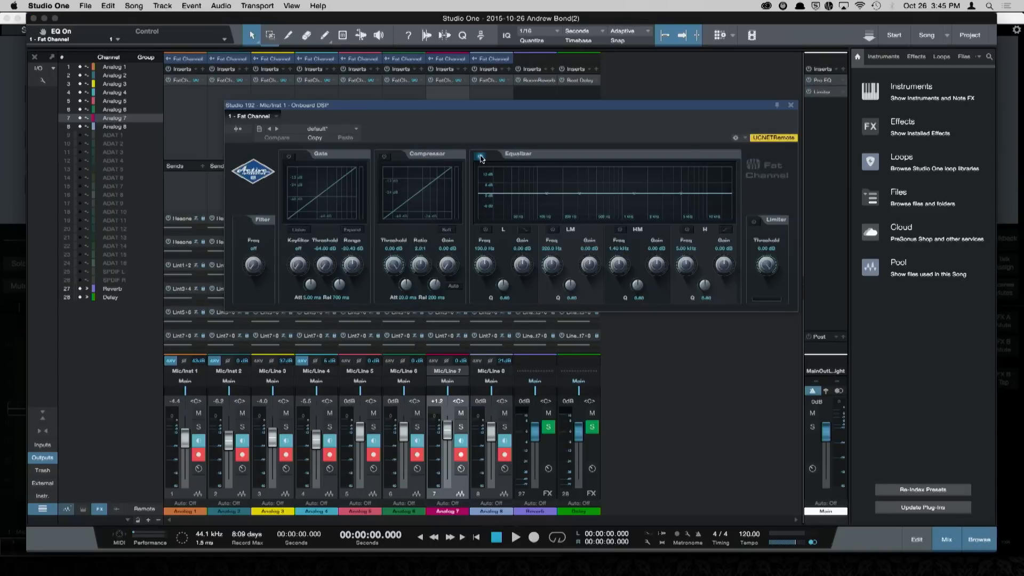
{"action": "left_click_drag", "start_coordinate": [548, 193], "coordinate": [542, 183]}
{"action": "left_click_drag", "start_coordinate": [631, 194], "coordinate": [638, 201]}
{"action": "left_click", "coordinate": [384, 156]}
{"action": "left_click", "coordinate": [288, 157]}
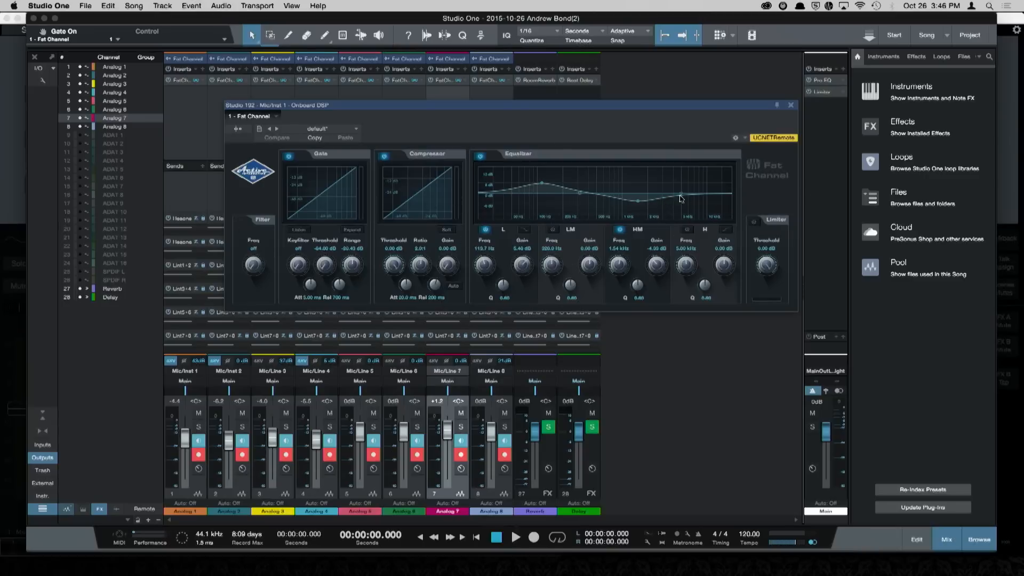
{"action": "left_click", "coordinate": [791, 106]}
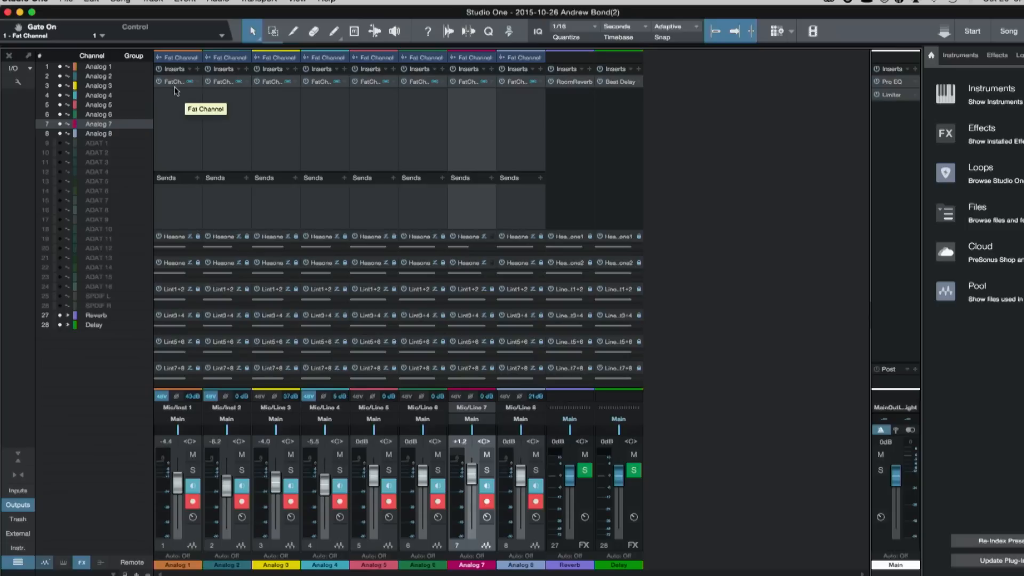
Step: Open the Fat Channel plug-in in Analog 1's inserts to view its settings
{"action": "left_click", "coordinate": [179, 84]}
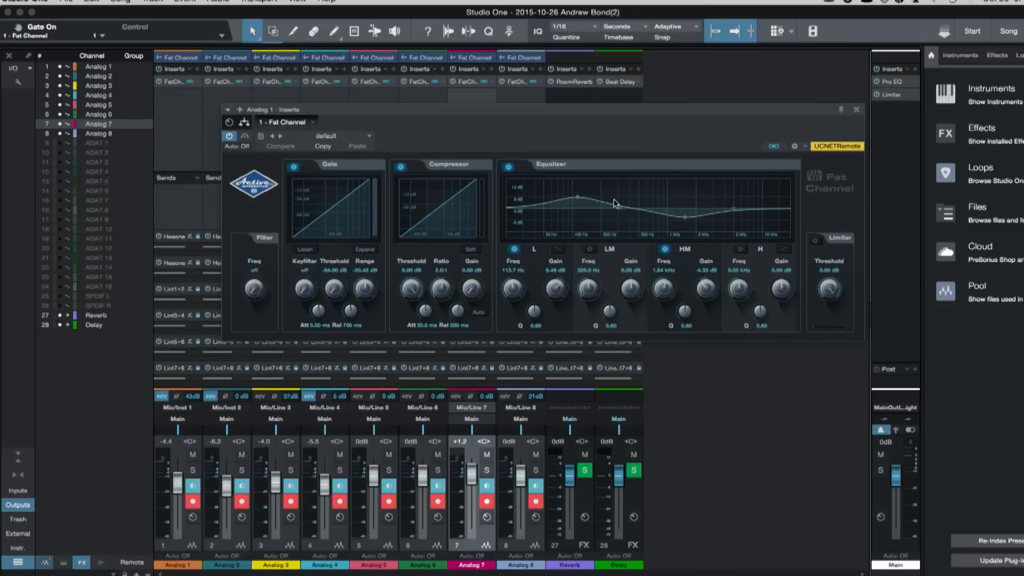
Step: In the Fat Channel insert on Analog 1, set the low band gain to about 2.3 dB and boost the high band about 3.5 dB near 5.8 kHz
{"action": "left_click", "coordinate": [857, 111]}
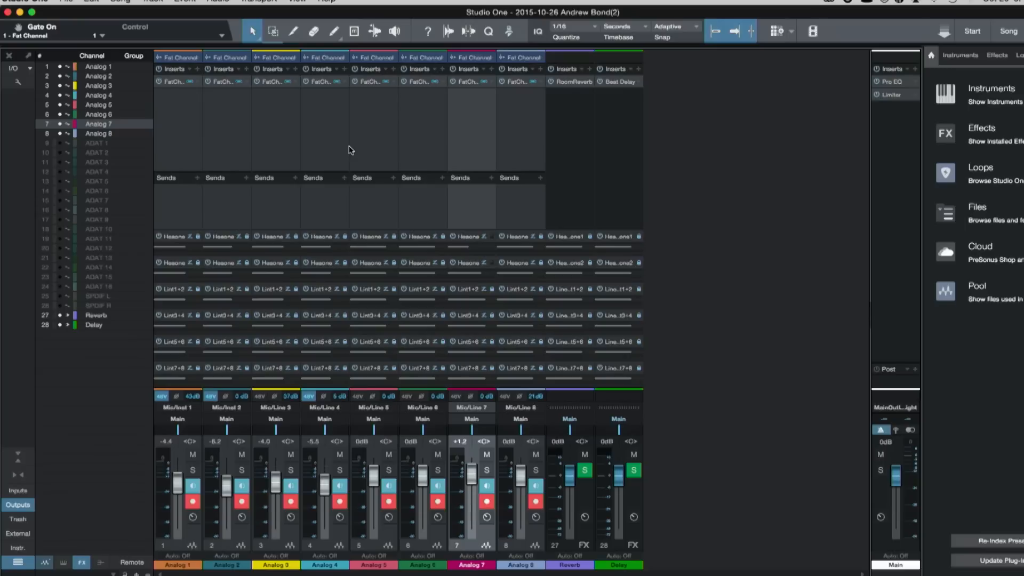
{"action": "left_click", "coordinate": [176, 83]}
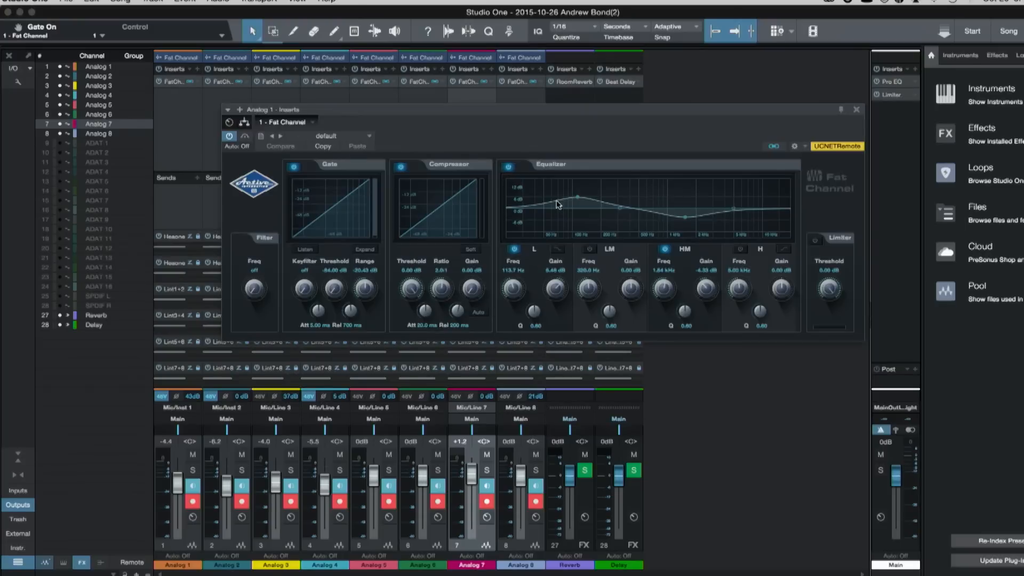
{"action": "left_click_drag", "start_coordinate": [577, 201], "coordinate": [578, 206]}
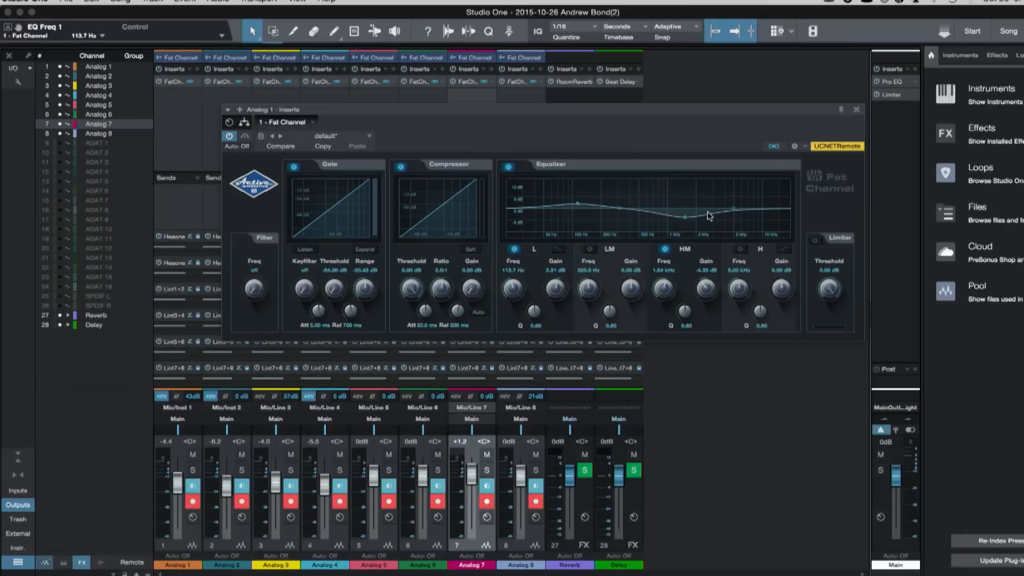
{"action": "left_click_drag", "start_coordinate": [733, 209], "coordinate": [740, 201]}
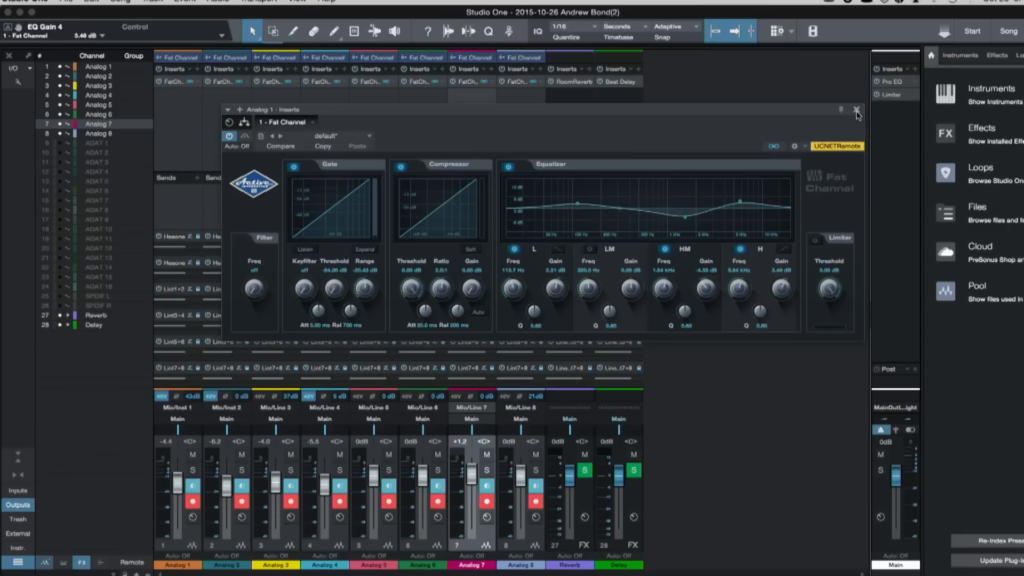
{"action": "left_click", "coordinate": [857, 110]}
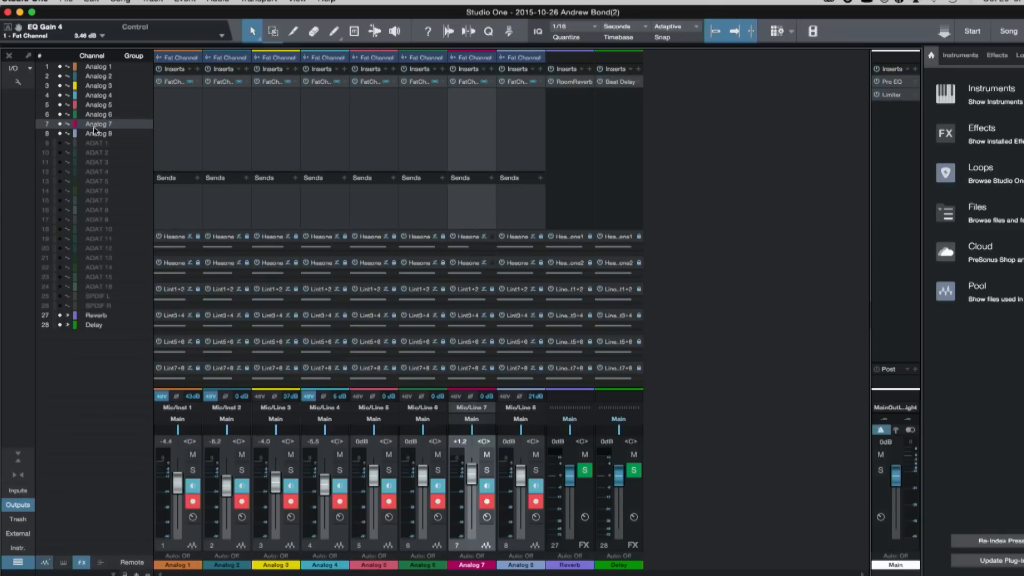
Step: Toggle the Apply DSP to Input Signal option in Mic/Inst 1's onboard Fat Channel and close its window
{"action": "left_click", "coordinate": [179, 58]}
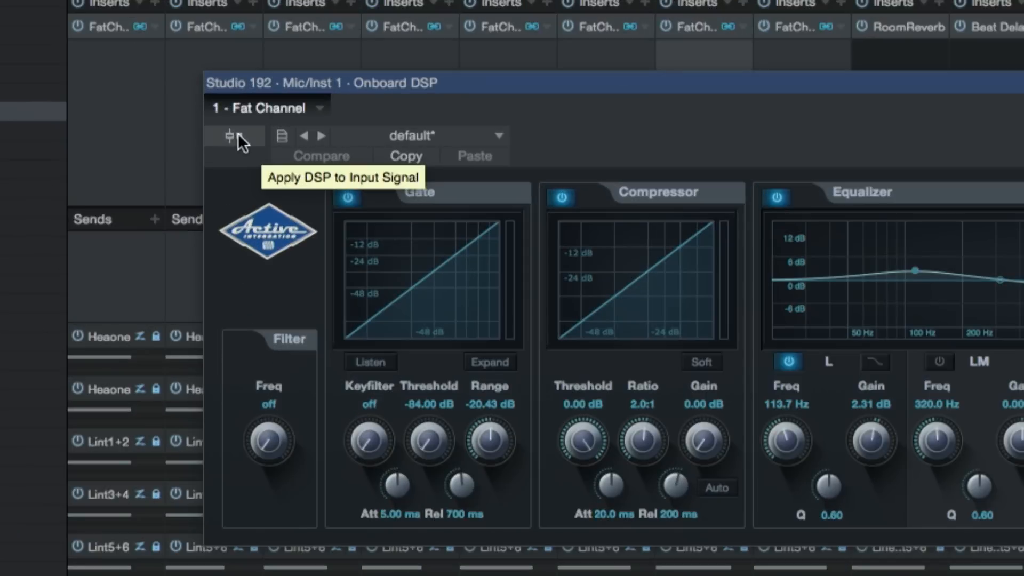
{"action": "left_click", "coordinate": [239, 136]}
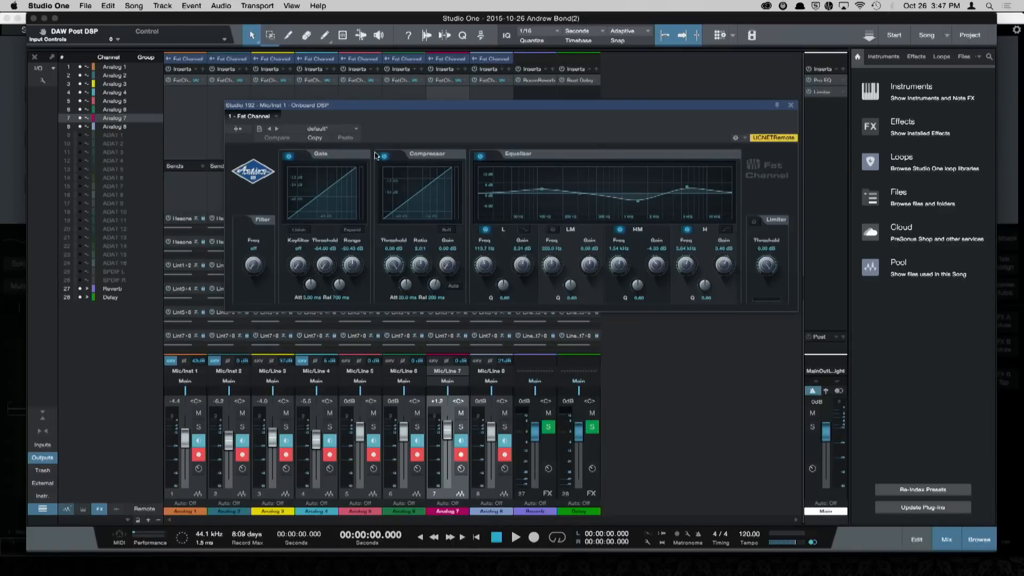
{"action": "left_click", "coordinate": [790, 105]}
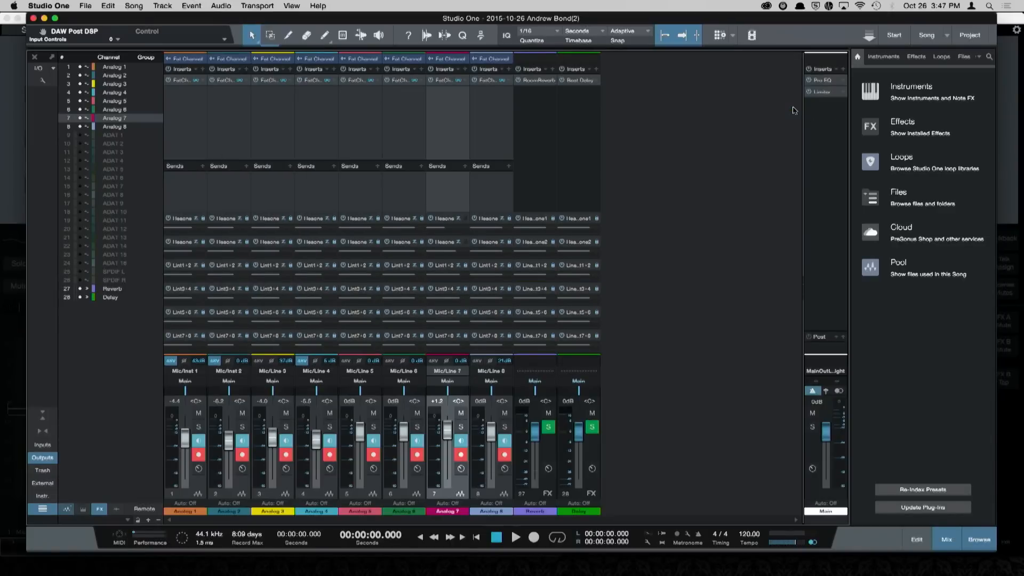